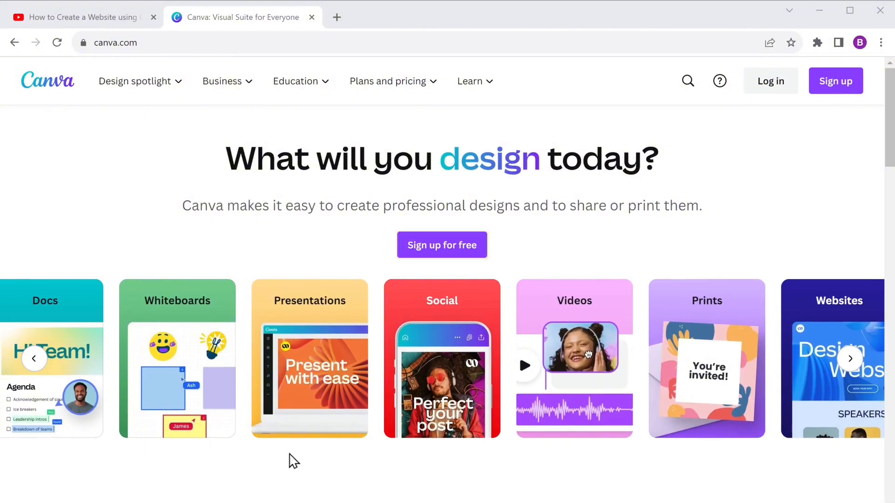
# Step: Sign in to Canva with the saved Google account
pyautogui.click(443, 262)
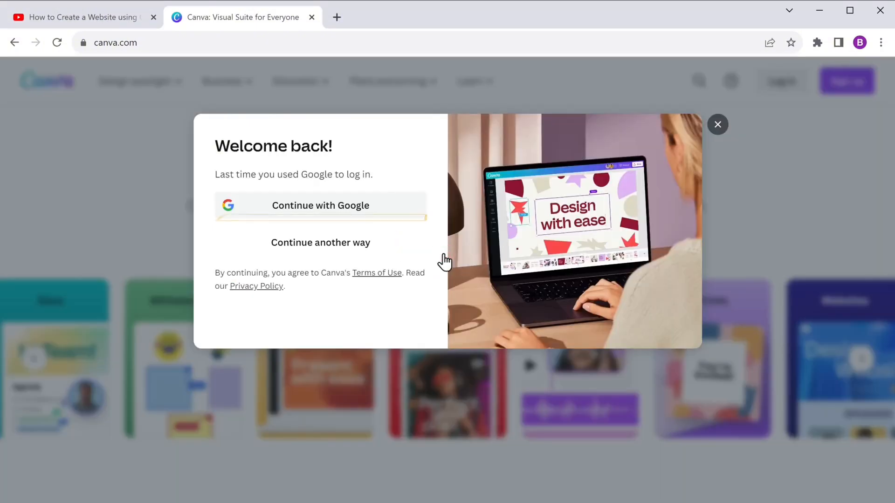
pyautogui.click(318, 212)
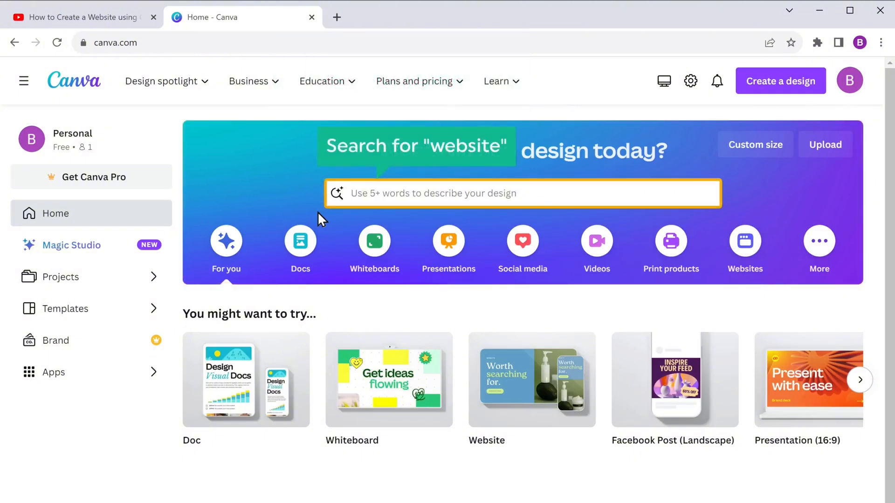
# Step: Search templates for 'Website' and preview the App Business Website in Dark Blue and Purple Bold Tech Style
pyautogui.write('Website')
pyautogui.press('Return')
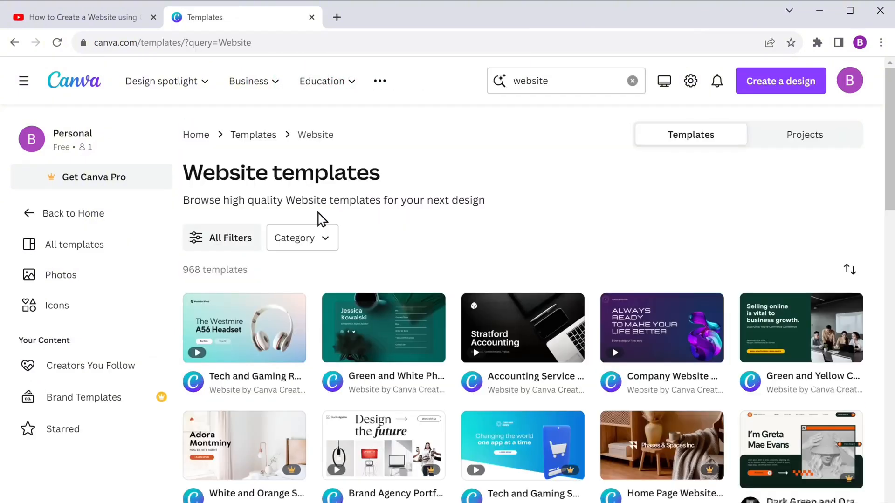
pyautogui.scroll(-5, 317, 214)
pyautogui.scroll(-15, 317, 212)
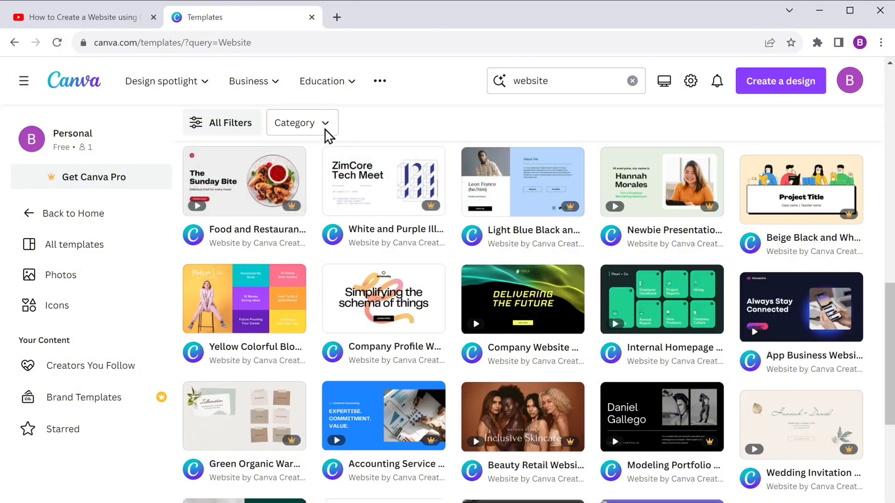
pyautogui.click(325, 128)
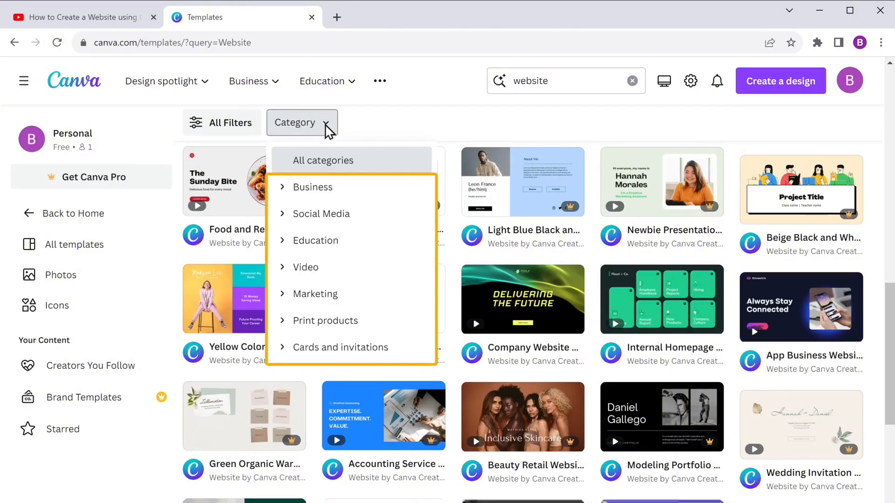
pyautogui.click(326, 127)
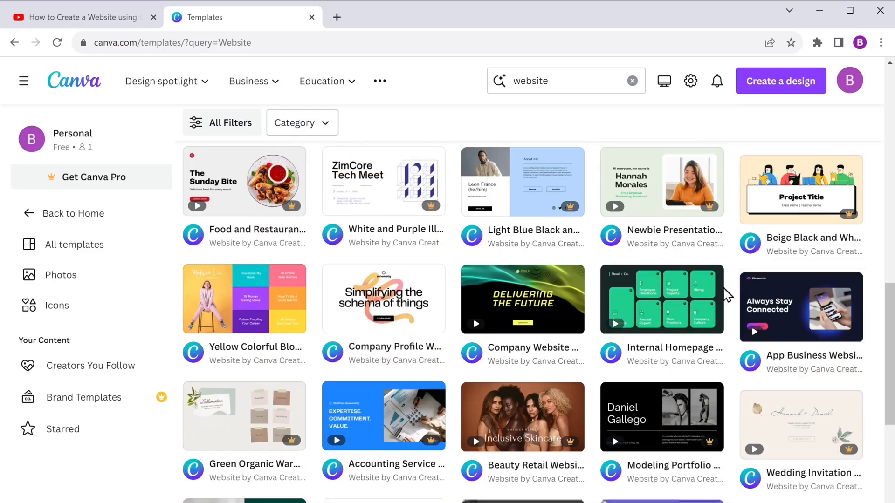
pyautogui.click(802, 326)
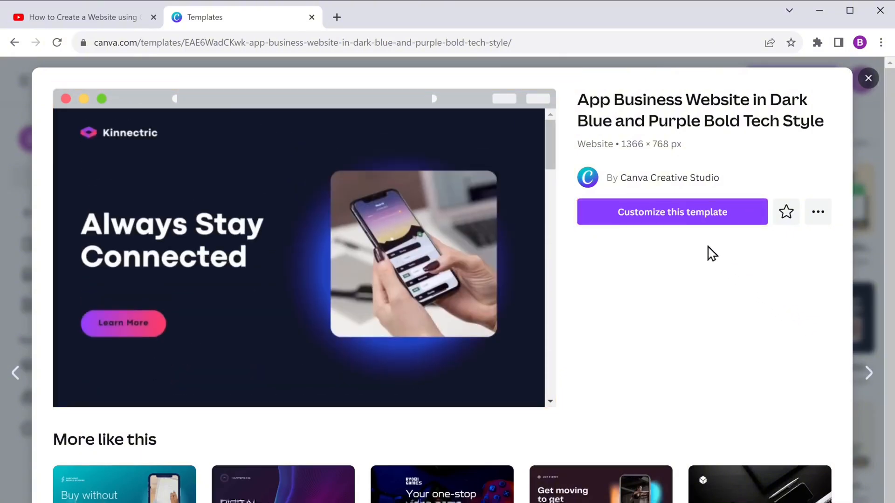
# Step: Open the template for editing and replace 'Always Stay Connected' with 'Revolutionary App Solutions' at size 56
pyautogui.click(677, 213)
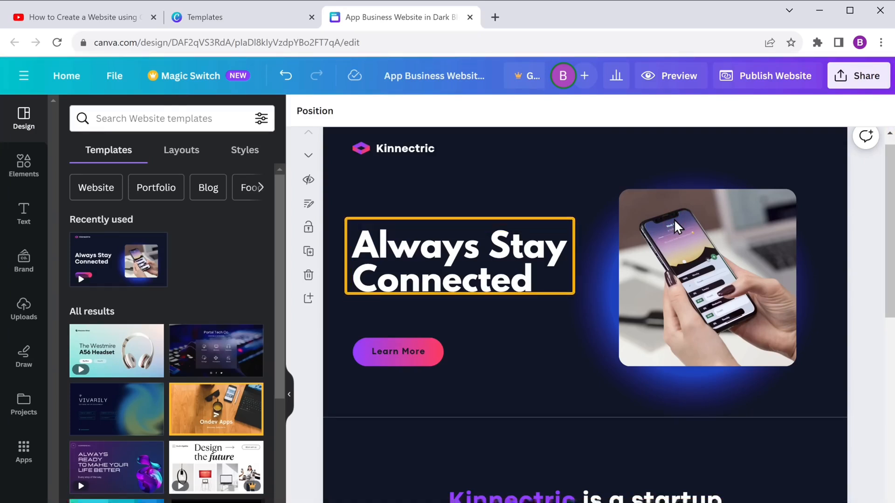
pyautogui.doubleClick(450, 259)
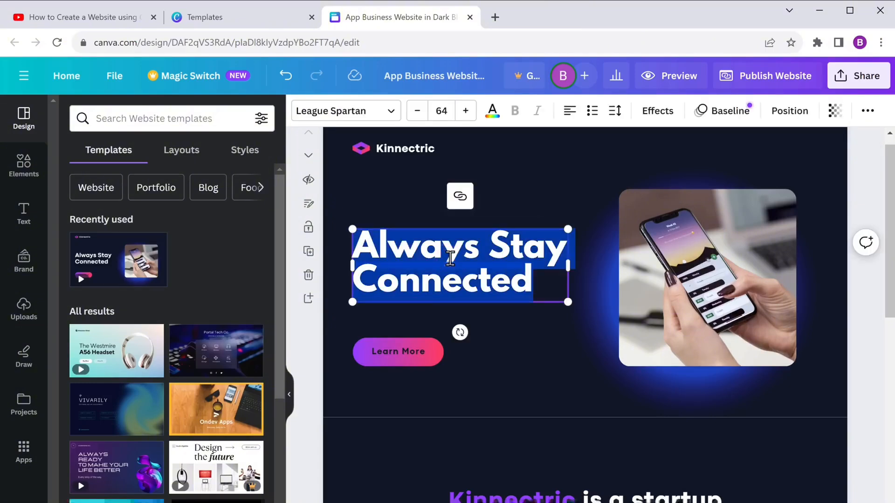
pyautogui.write('Revolutionary App Solutions')
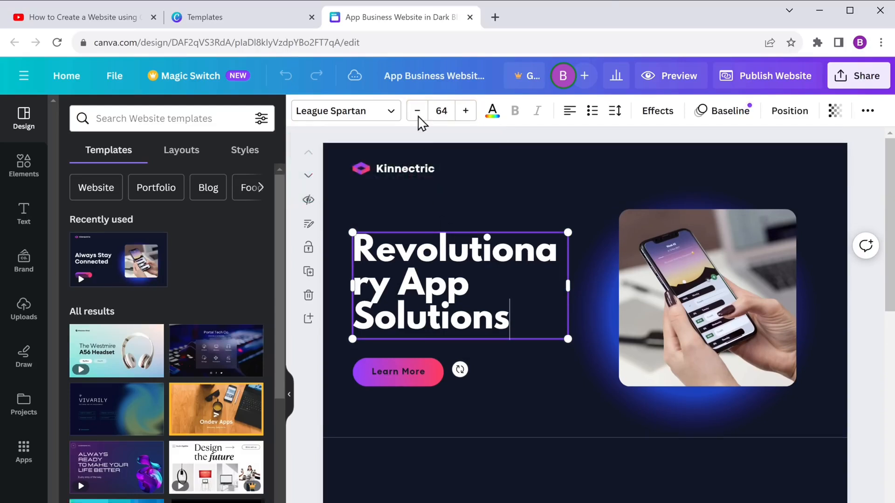
pyautogui.click(418, 116)
pyautogui.click(418, 116)
pyautogui.click(417, 116)
pyautogui.click(418, 115)
pyautogui.click(418, 115)
pyautogui.click(418, 116)
pyautogui.click(418, 116)
pyautogui.click(417, 115)
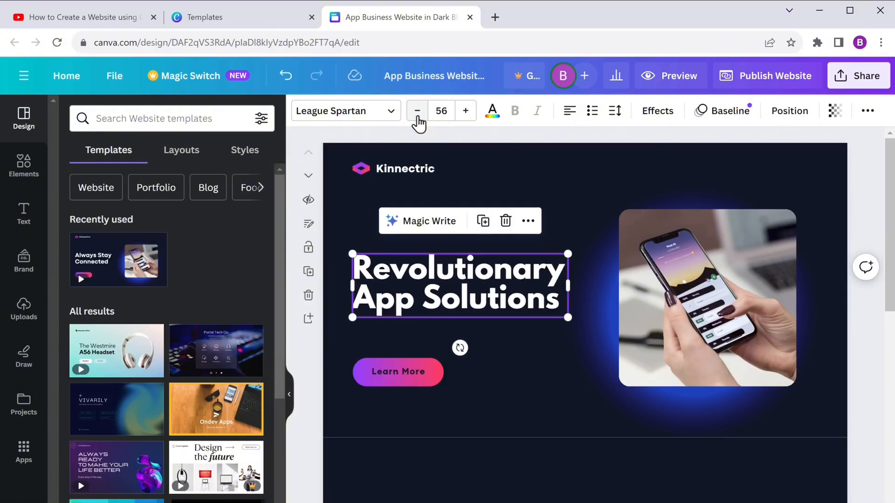
# Step: Switch the headline to Codec Pro ExtraBold and retitle the 'Kinnectric is a startup…' heading 'About Us'
pyautogui.click(392, 112)
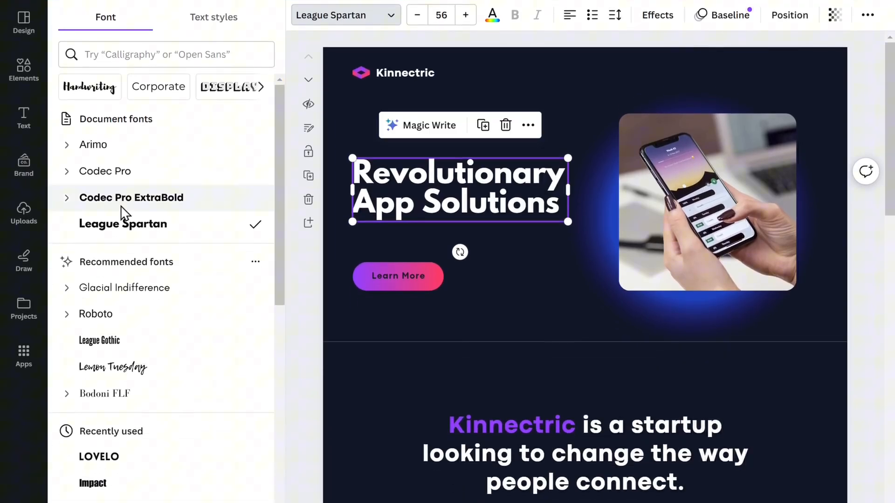
pyautogui.click(122, 293)
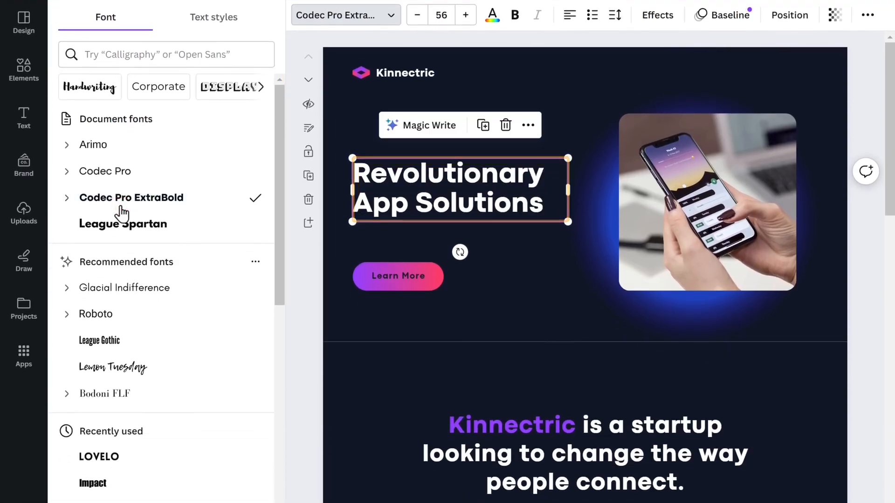
pyautogui.scroll(-2, 585, 266)
pyautogui.scroll(-5, 585, 266)
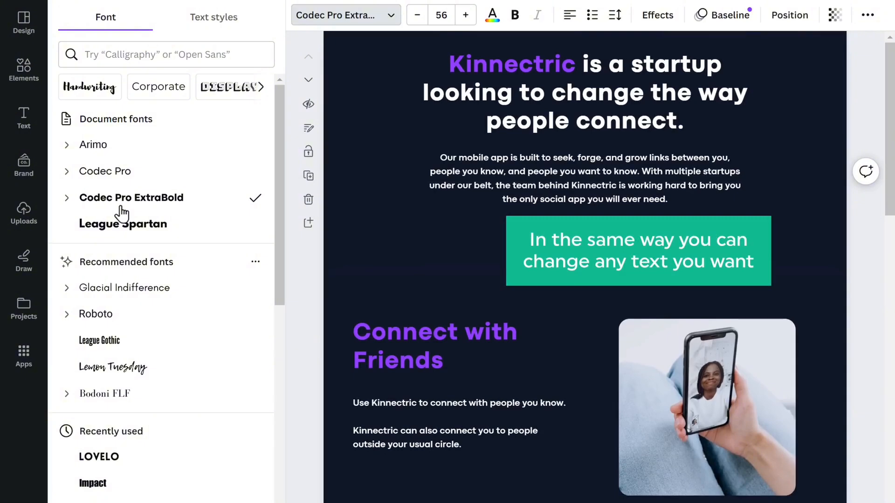
pyautogui.scroll(6, 366, 326)
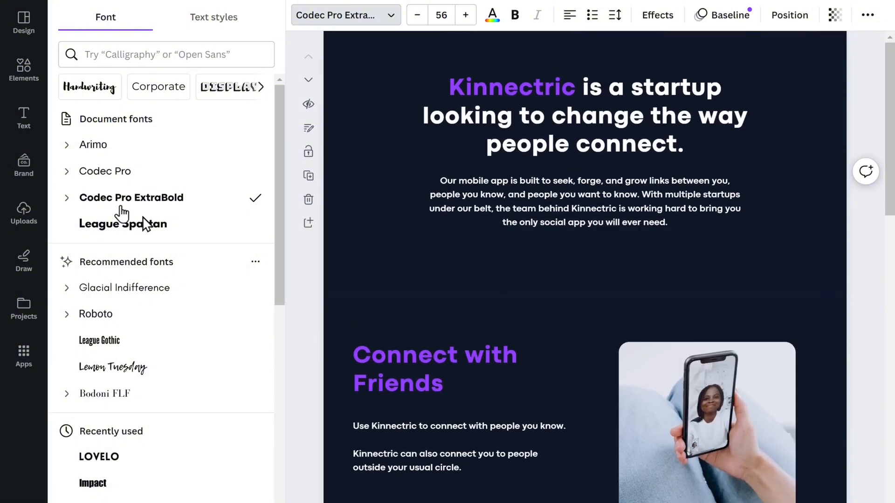
pyautogui.click(586, 428)
pyautogui.doubleClick(586, 427)
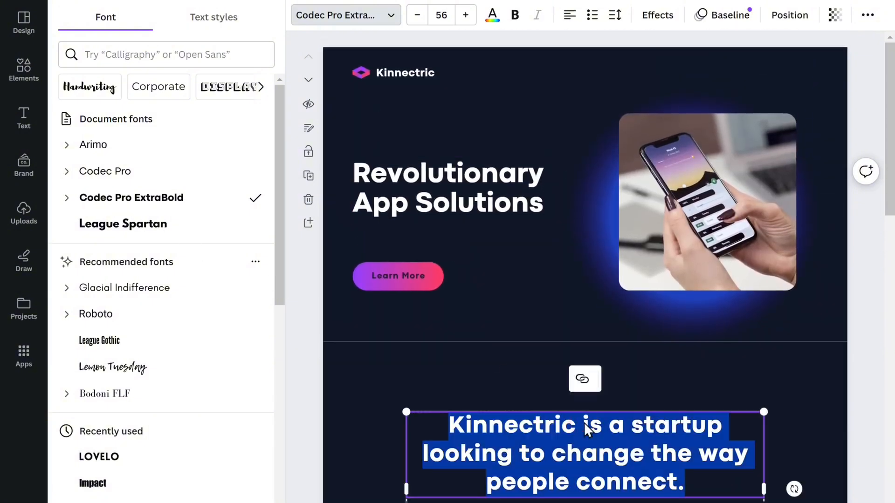
pyautogui.write('About Us')
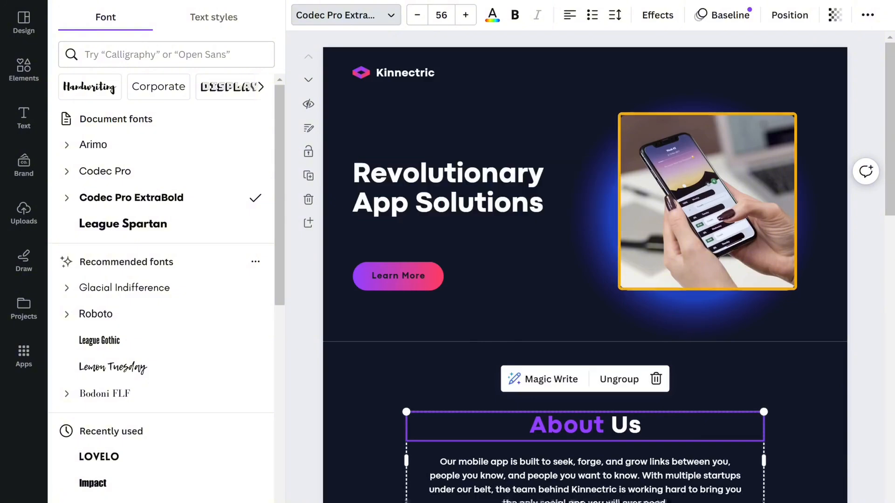
# Step: Select the hero phone photo and browse the stock Photos app from the Apps panel
pyautogui.click(707, 199)
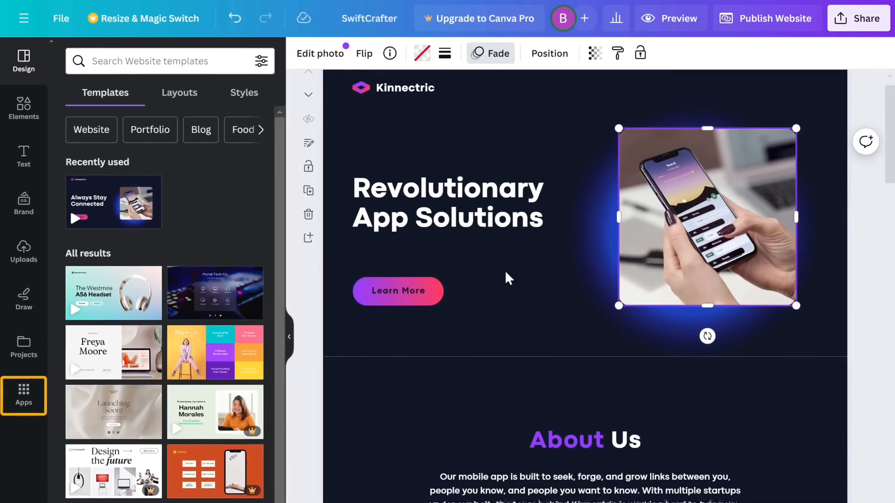
pyautogui.click(23, 406)
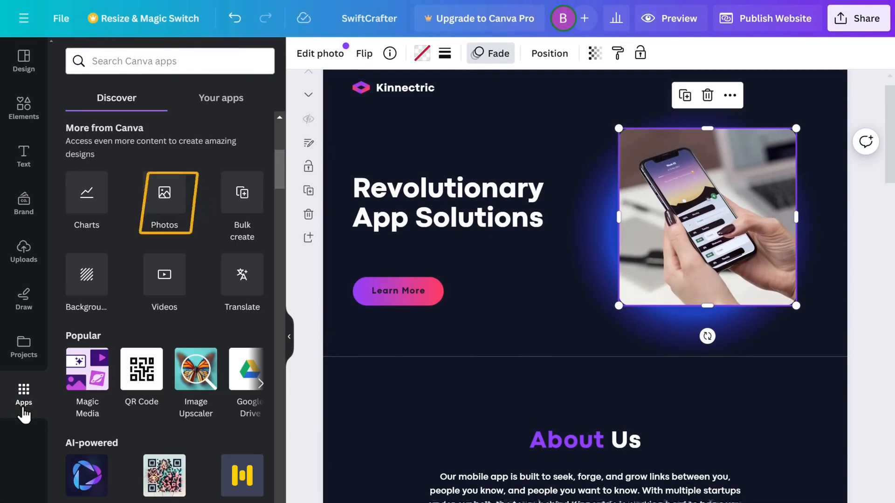
pyautogui.click(164, 201)
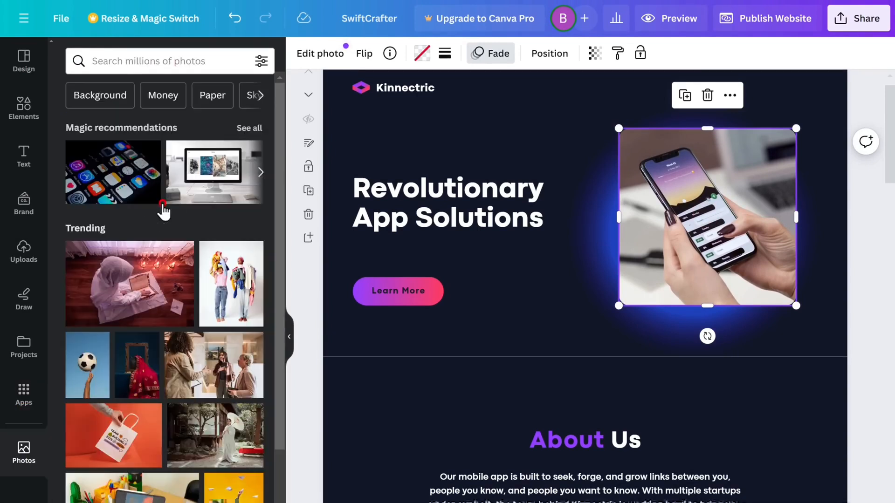
pyautogui.scroll(-6, 164, 212)
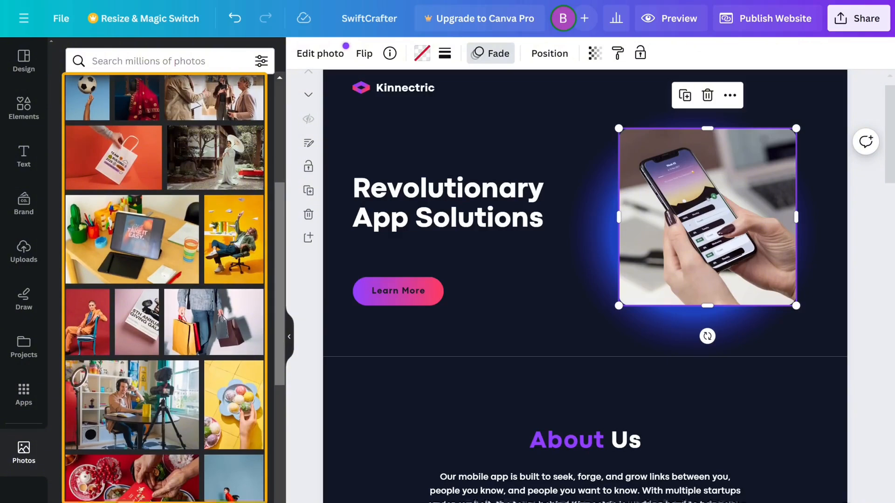
pyautogui.scroll(6, 165, 289)
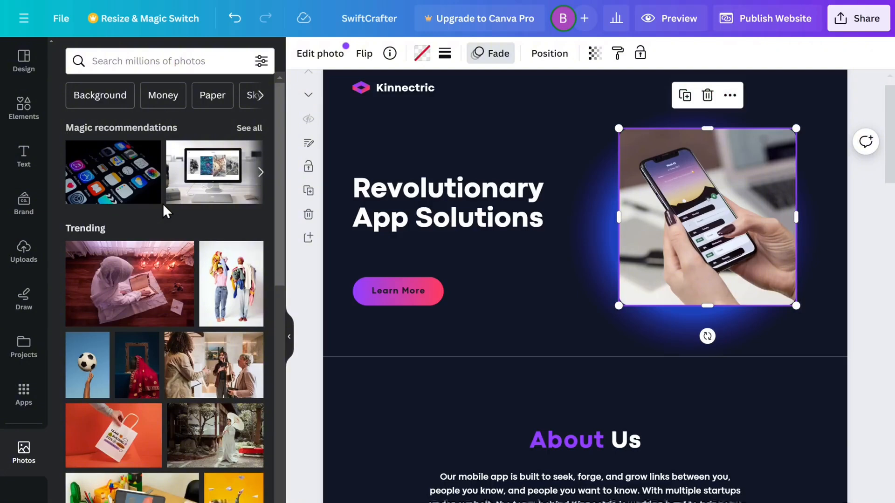
# Step: Upload BannerImage to Canva by dragging it in from File Explorer
pyautogui.click(24, 255)
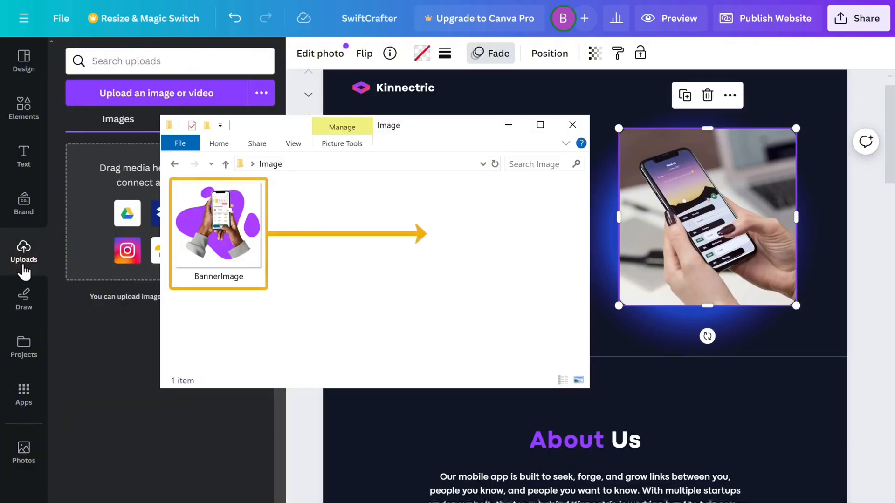
pyautogui.moveTo(219, 229); pyautogui.dragTo(626, 232)
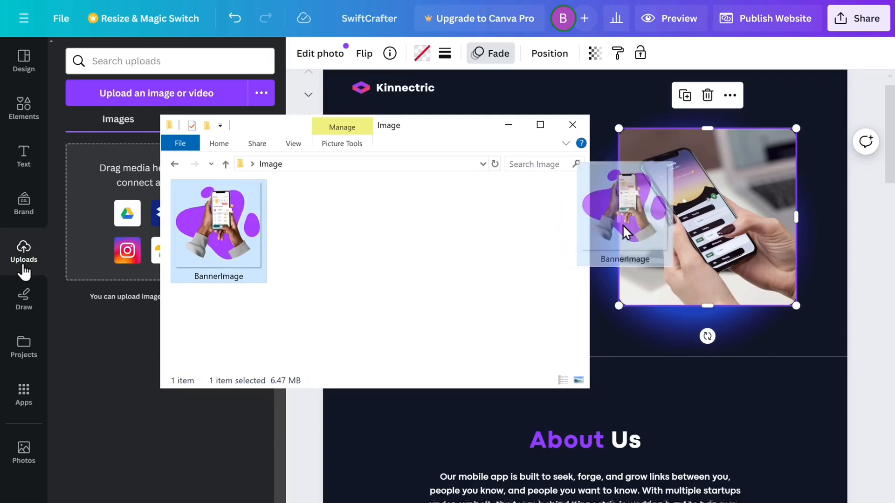
pyautogui.moveTo(626, 232); pyautogui.dragTo(627, 234)
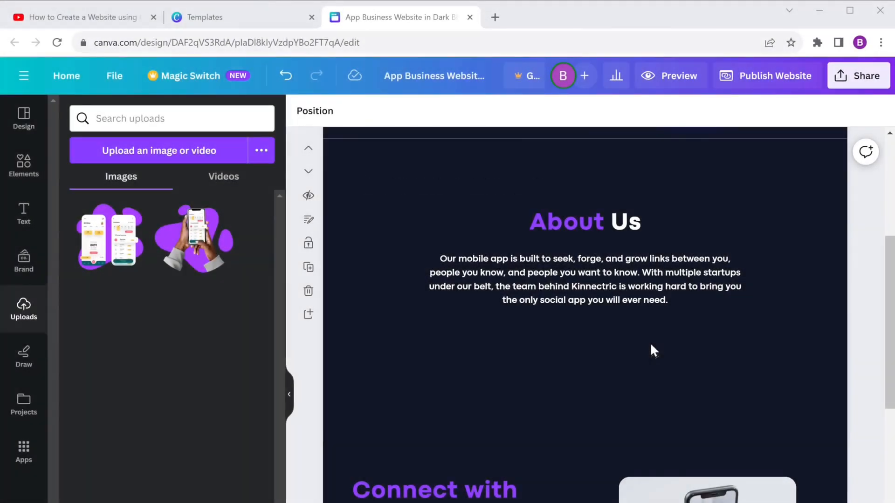
# Step: Add a sixth page after page 5 and place the two-phone mockup image on it
pyautogui.scroll(-10, 650, 342)
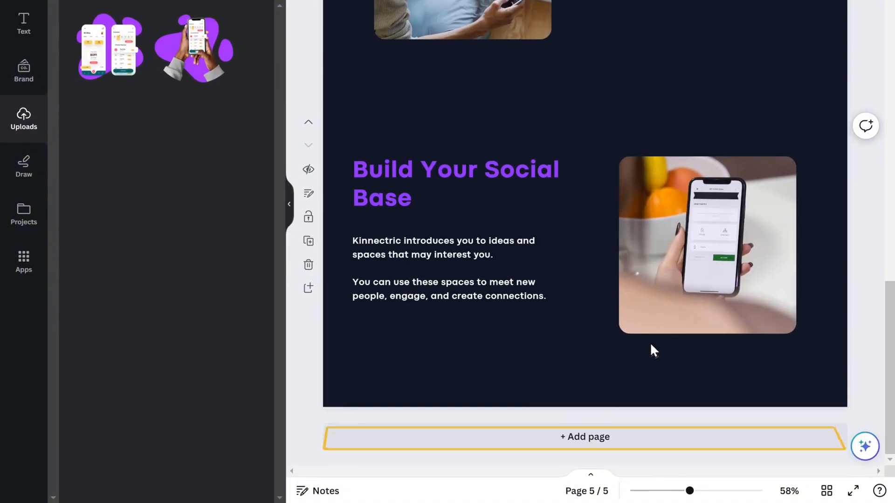
pyautogui.click(583, 441)
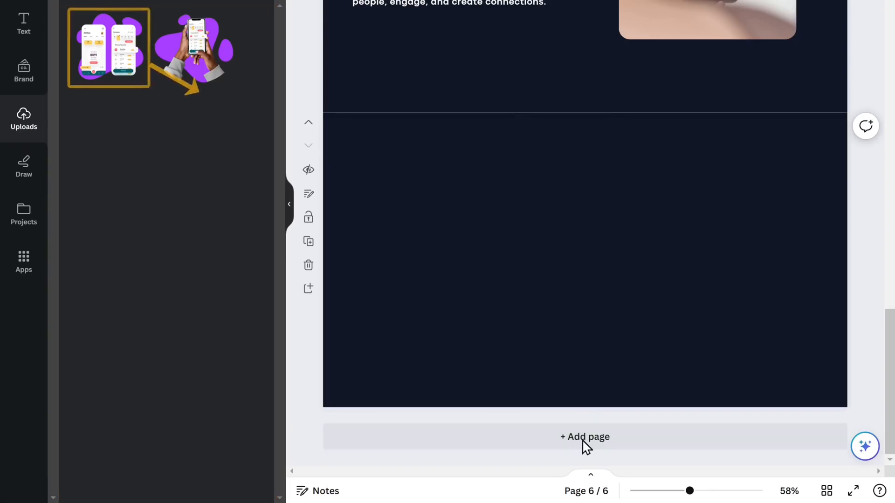
pyautogui.moveTo(123, 62); pyautogui.dragTo(409, 226)
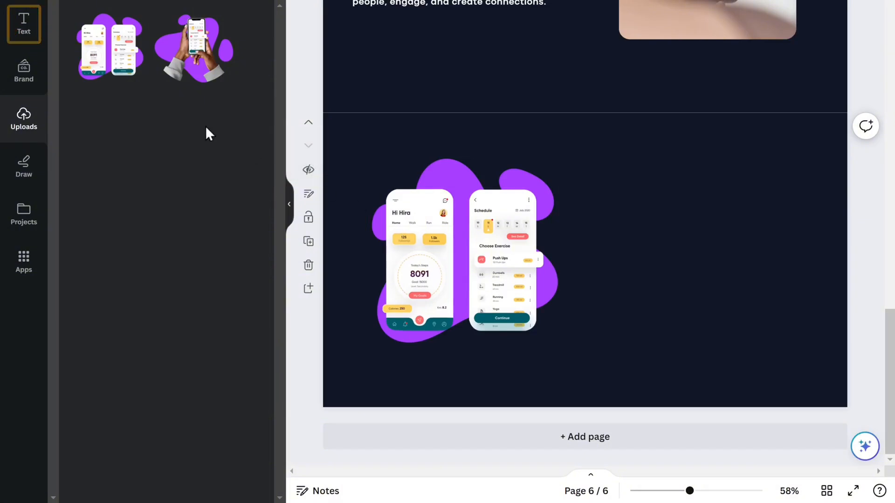
# Step: Add a 'Contact Us' heading beside the app mockups
pyautogui.click(25, 44)
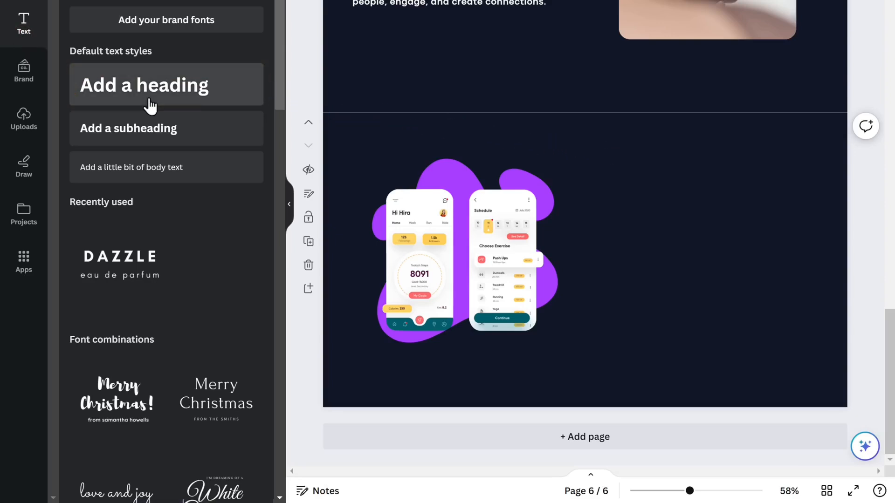
pyautogui.moveTo(93, 105); pyautogui.dragTo(686, 212)
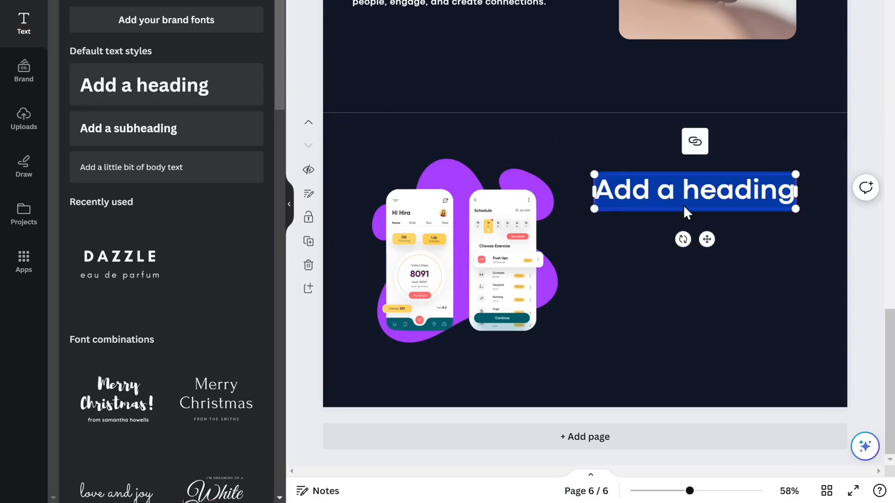
pyautogui.write('Contact Us')
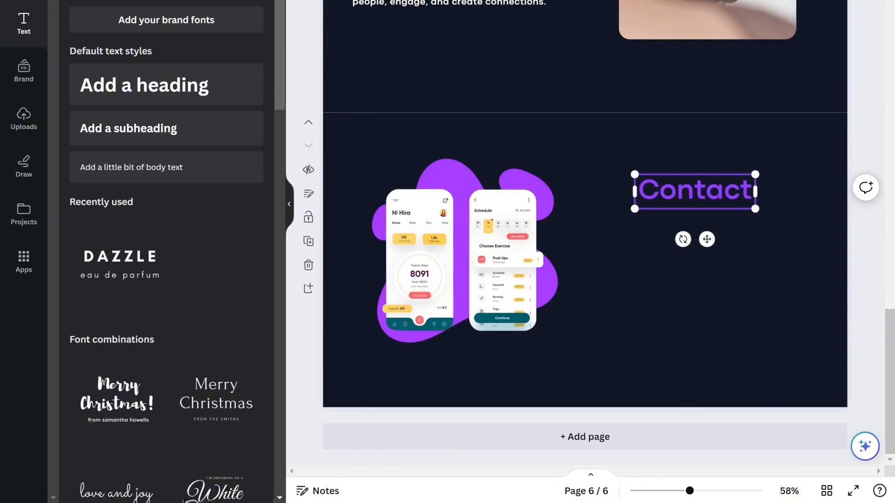
pyautogui.press('Escape')
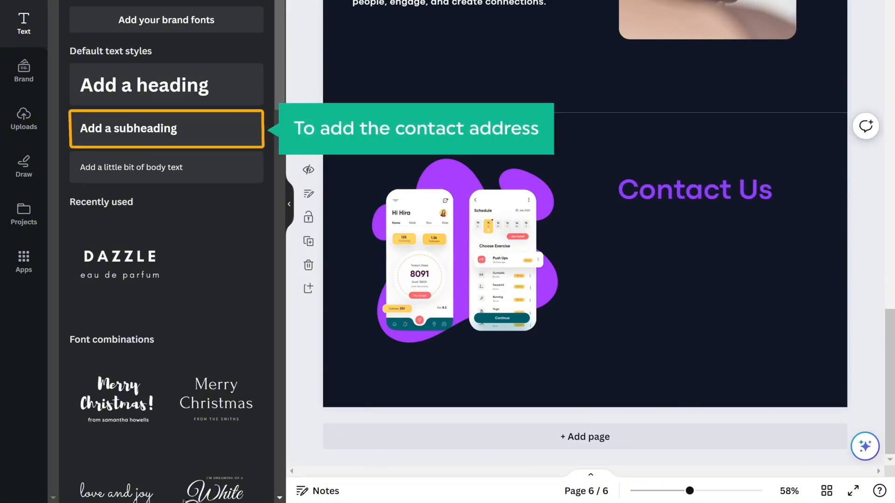
# Step: Add a subheading below it listing the postal address, e-mail and phone number on separate lines
pyautogui.click(128, 139)
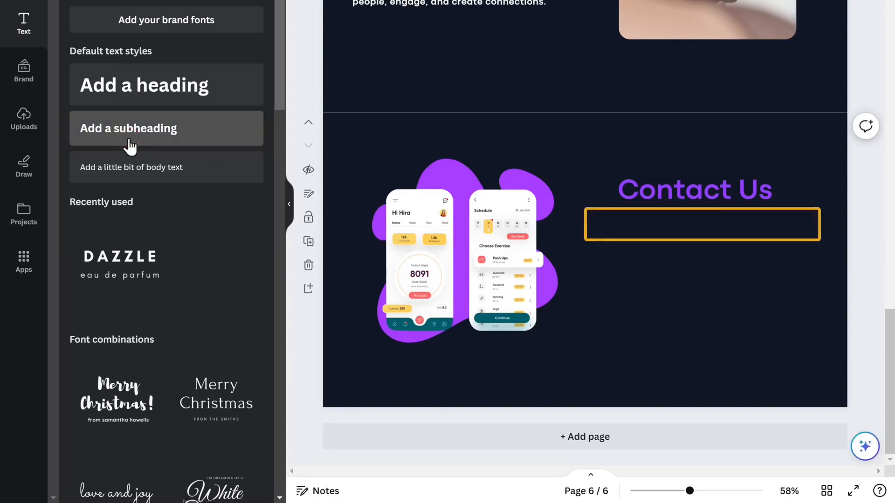
pyautogui.moveTo(130, 147); pyautogui.dragTo(670, 232)
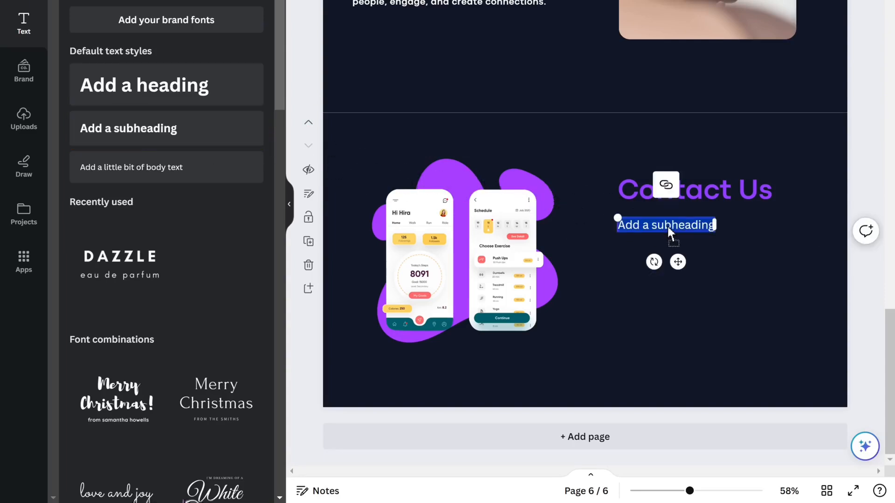
pyautogui.press('Return')
pyautogui.press('Return')
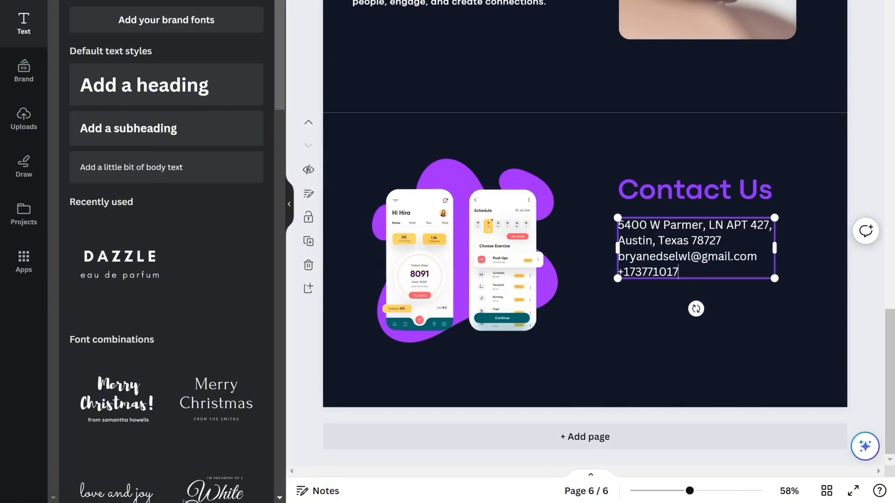
pyautogui.press('Escape')
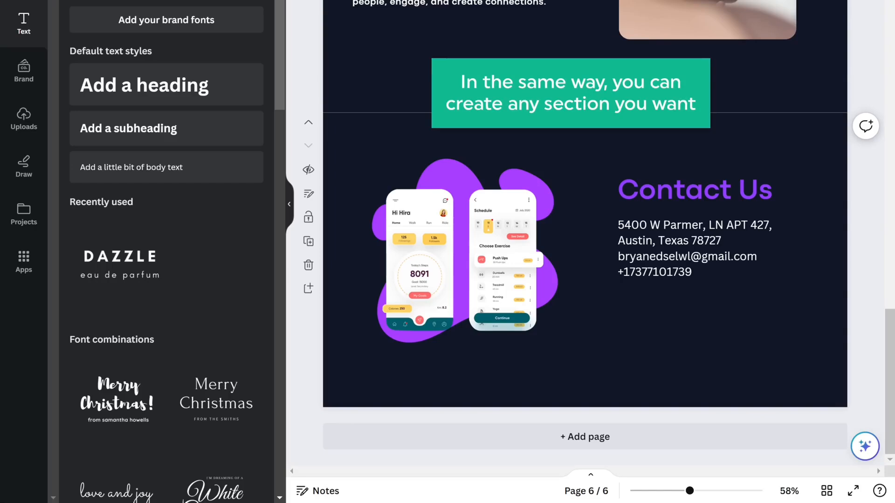
# Step: Return to the first page and select the Kinnectric logo group in the hero
pyautogui.scroll(20, 585, 261)
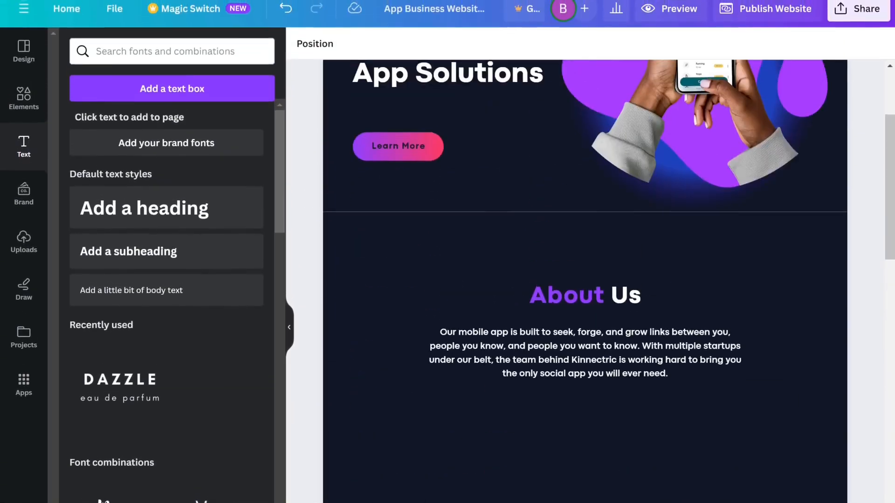
pyautogui.scroll(4, 585, 261)
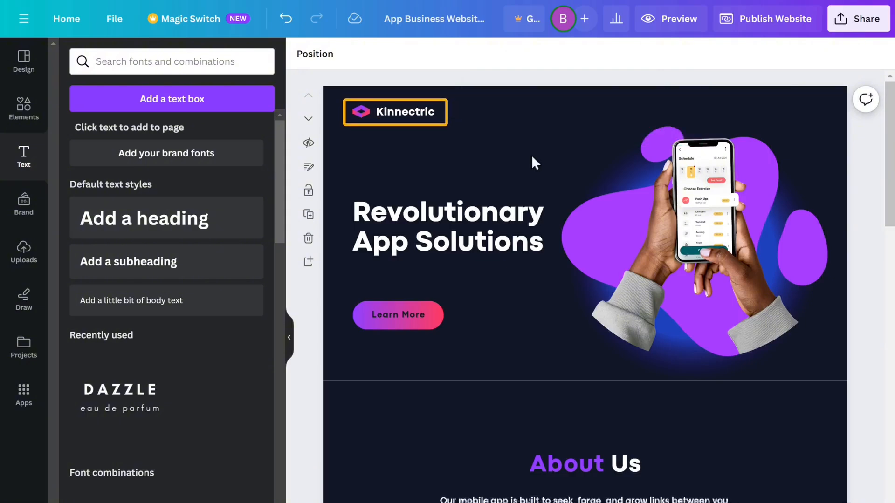
pyautogui.click(405, 116)
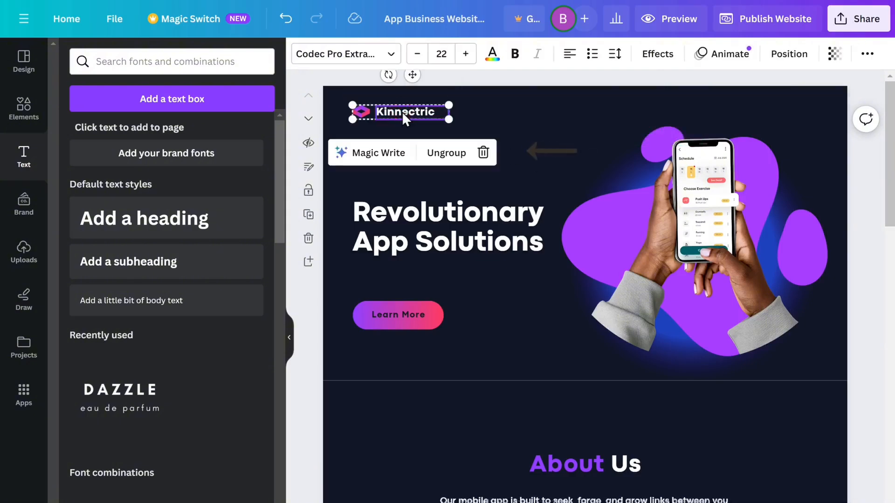
# Step: Delete the Kinnectric logo, drop in the SwiftCrafter Logo file, and resize it to 238 × 44
pyautogui.click(484, 153)
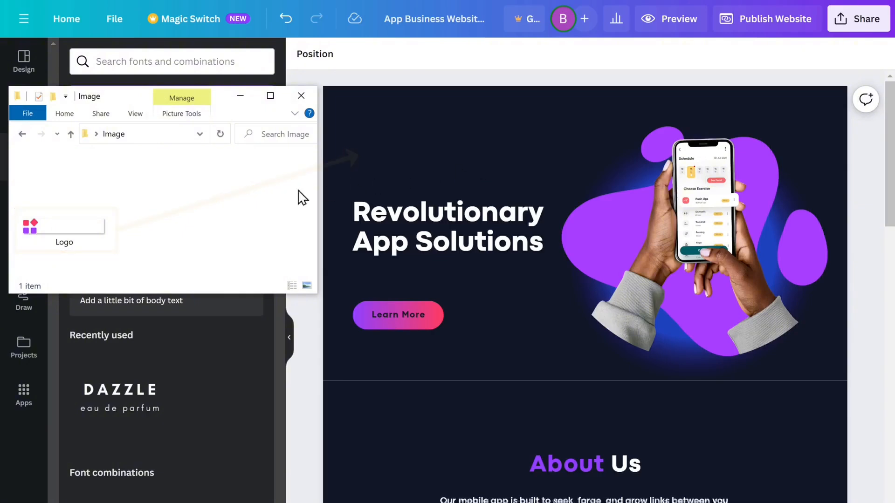
pyautogui.moveTo(63, 226); pyautogui.dragTo(426, 131)
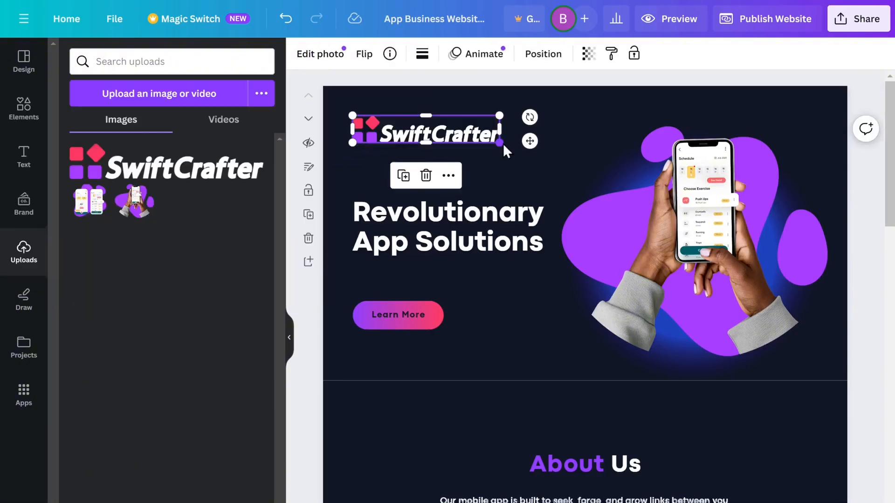
pyautogui.moveTo(502, 143); pyautogui.dragTo(447, 134)
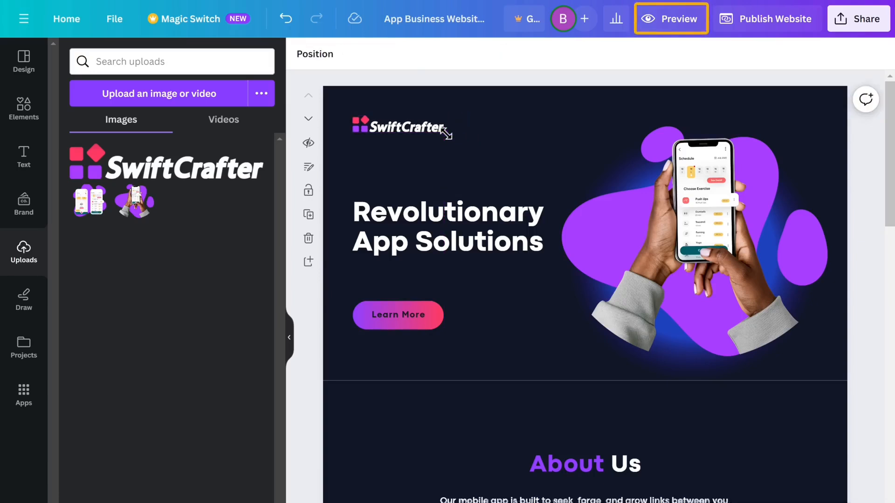
# Step: Preview the site with its navigation menu shown, then test the Contact and About Us jumps
pyautogui.click(676, 26)
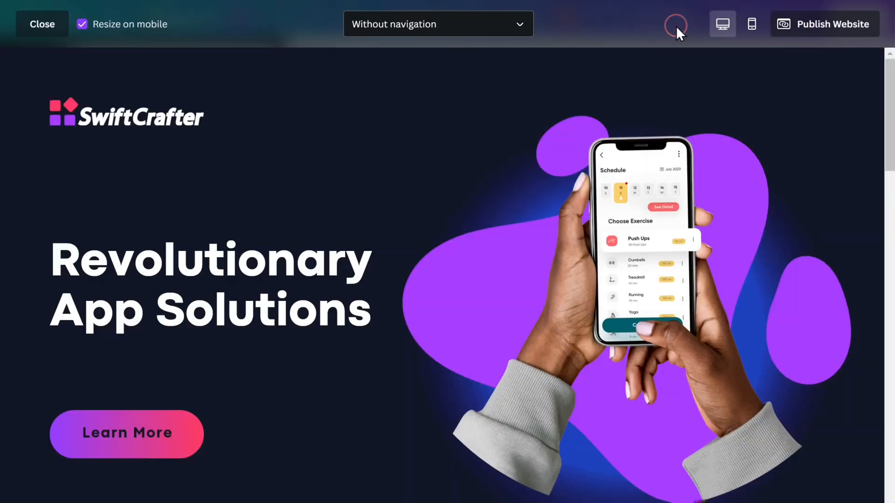
pyautogui.scroll(-20, 676, 26)
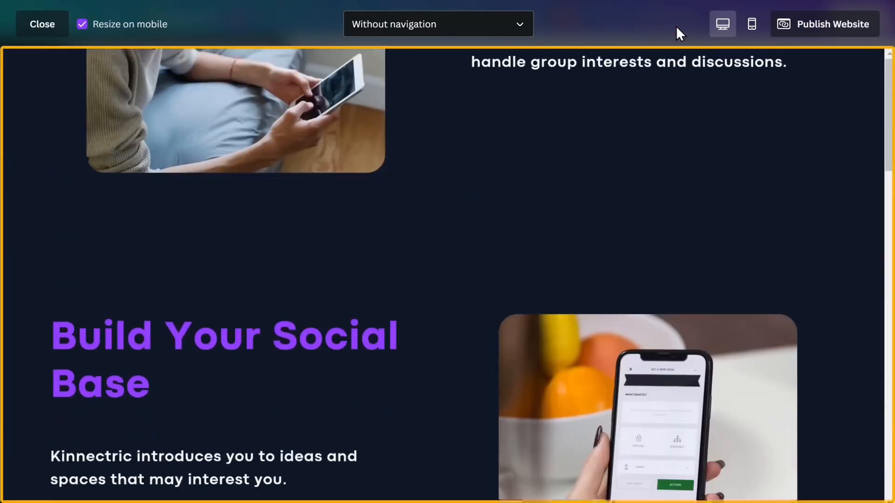
pyautogui.scroll(20, 676, 26)
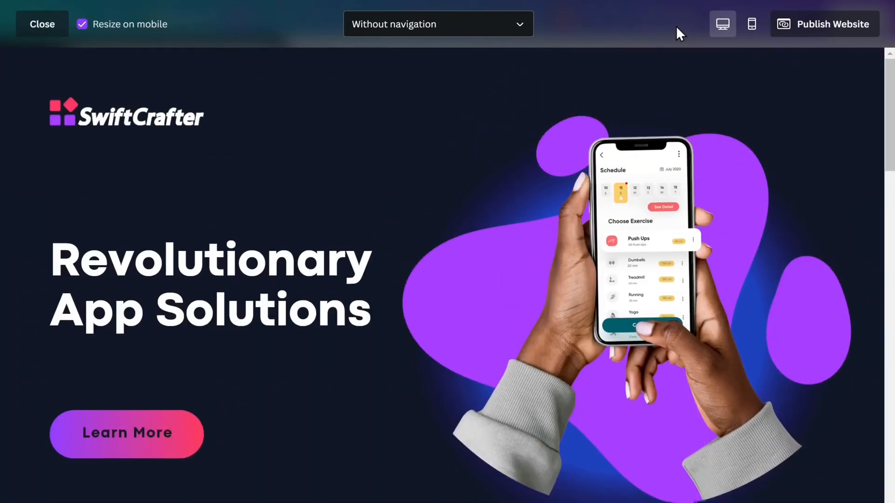
pyautogui.click(519, 33)
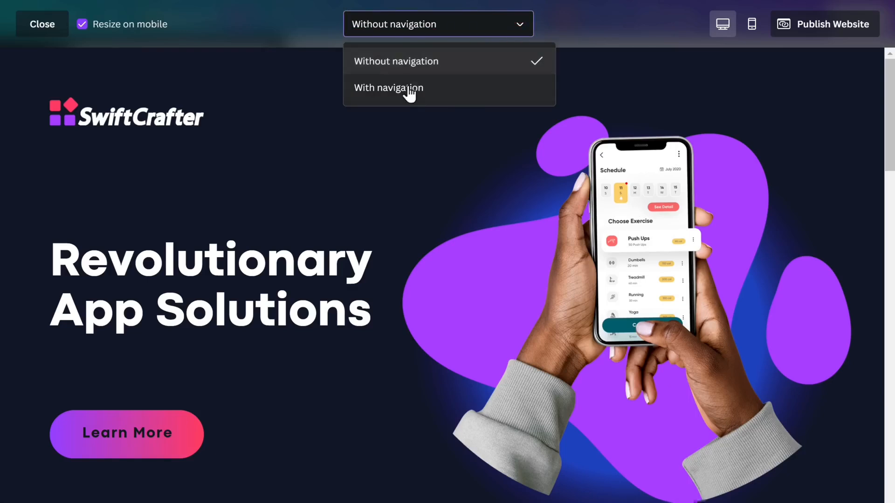
pyautogui.click(390, 95)
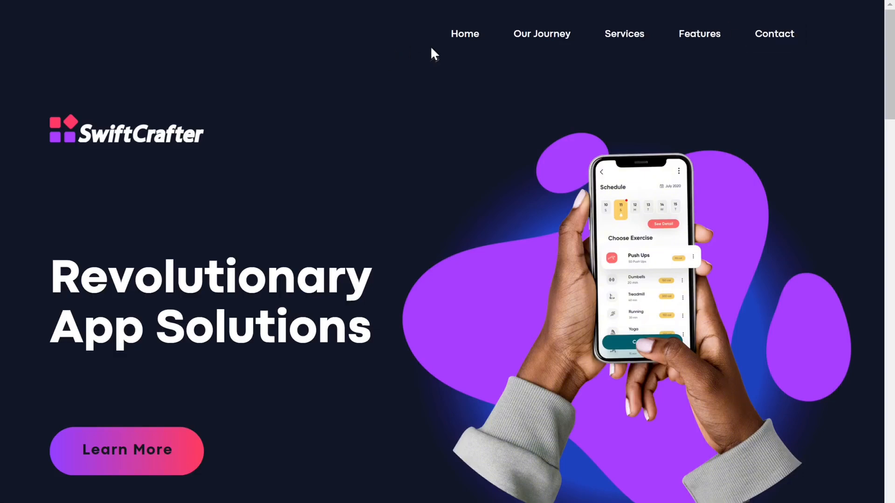
pyautogui.click(776, 40)
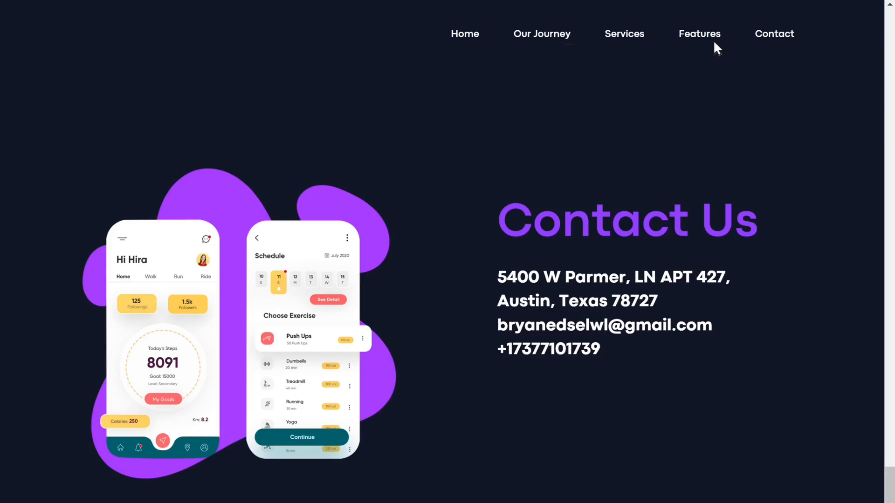
pyautogui.click(544, 40)
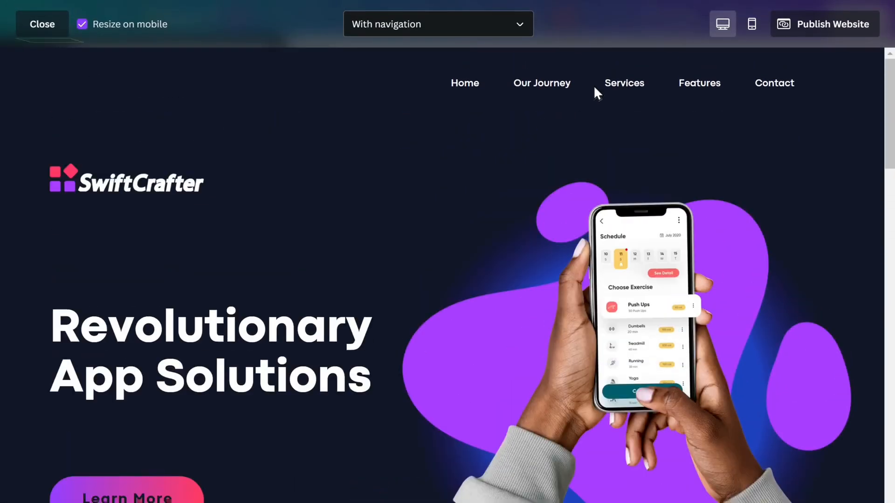
# Step: Close the preview and retitle page 2 from 'Our Journey' to 'About Us'
pyautogui.click(42, 32)
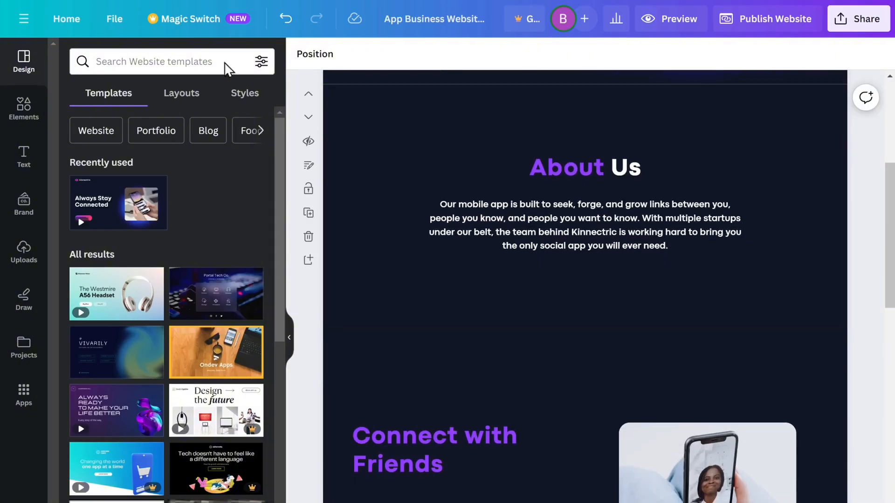
pyautogui.click(580, 126)
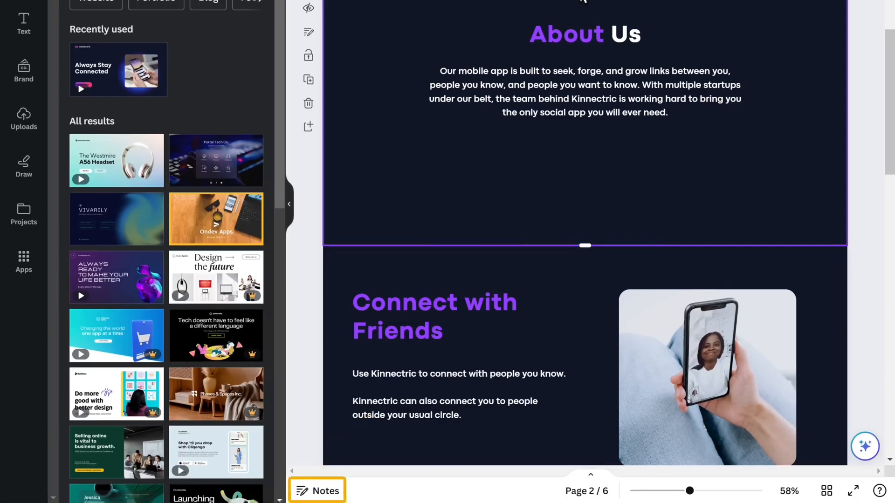
pyautogui.click(322, 491)
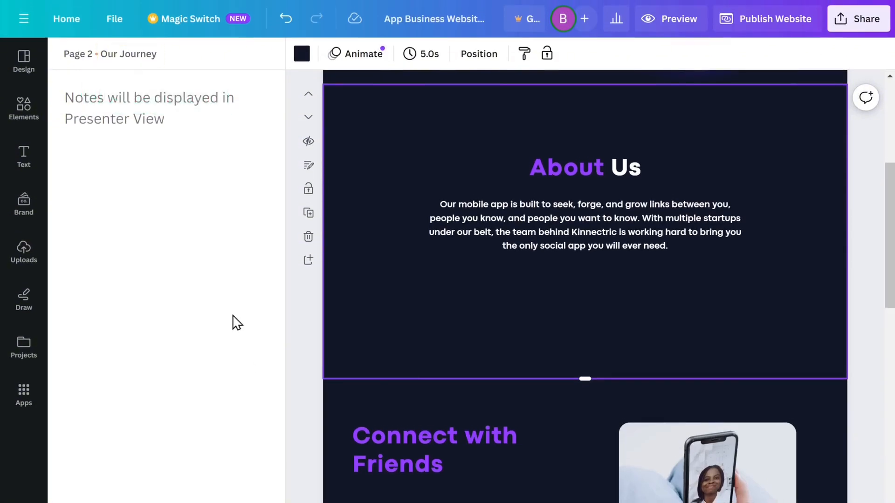
pyautogui.click(159, 55)
pyautogui.write('About Us')
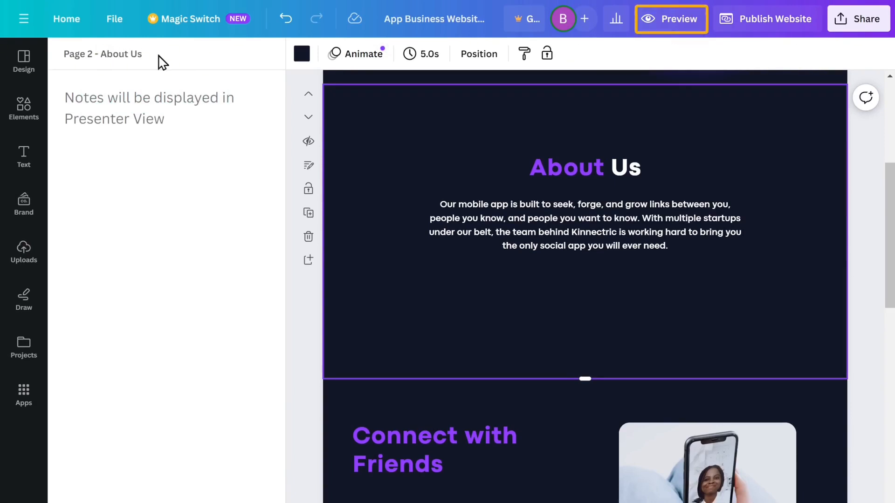
# Step: Re-preview the site to check the About Us link, then open the hero page's animation choices
pyautogui.click(678, 26)
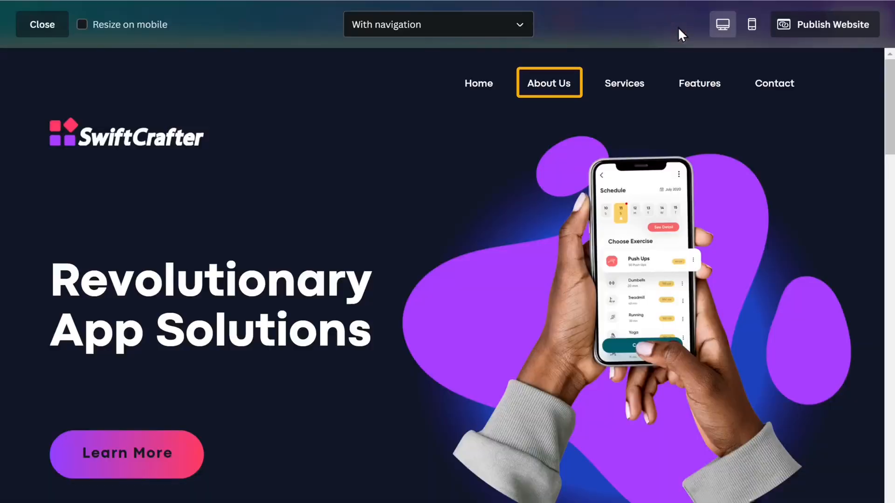
pyautogui.click(550, 88)
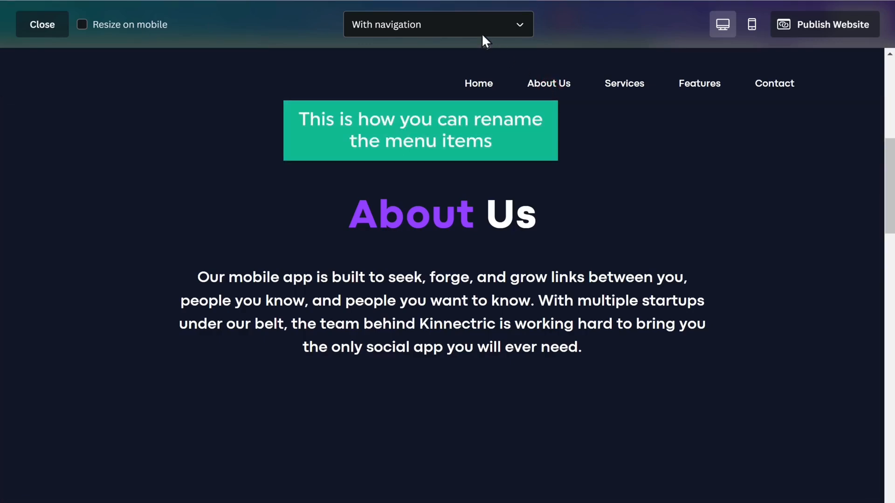
pyautogui.scroll(8, 482, 34)
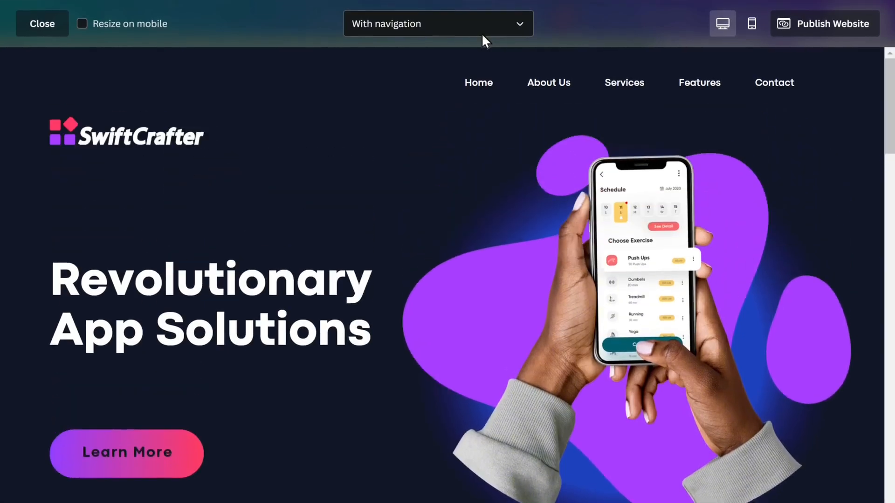
pyautogui.scroll(-15, 483, 36)
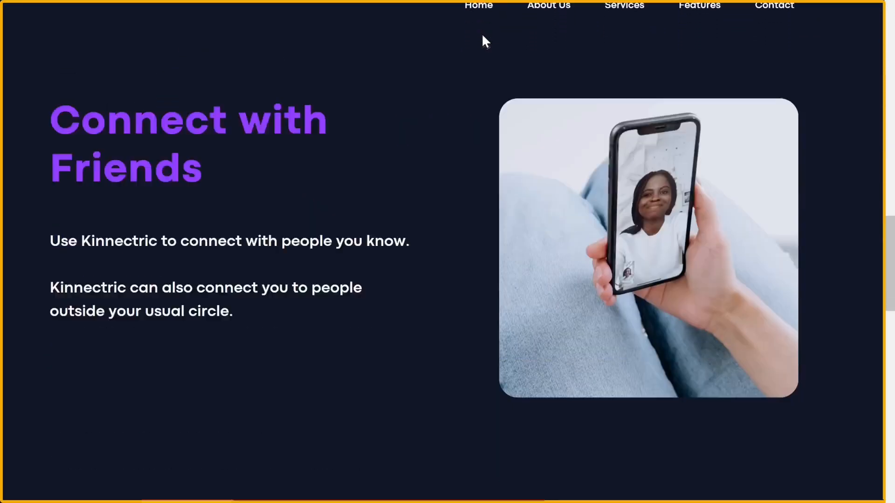
pyautogui.scroll(-4, 482, 33)
pyautogui.scroll(10, 482, 33)
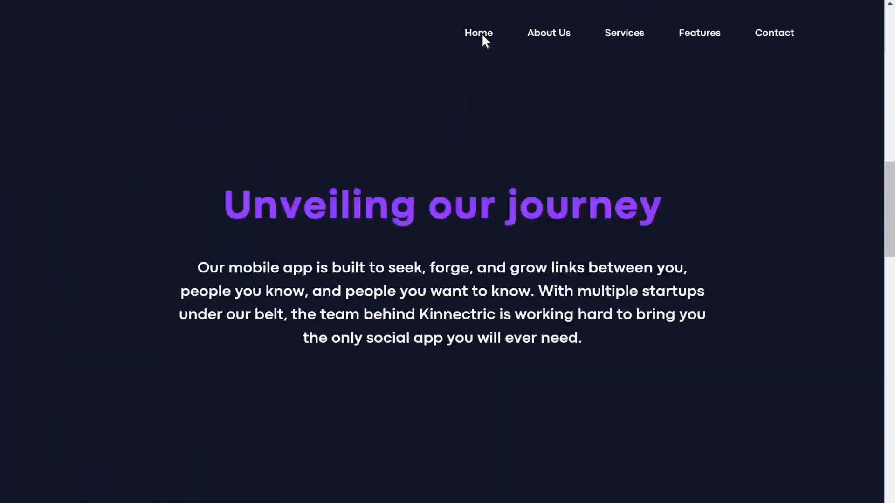
pyautogui.press('Escape')
pyautogui.click(364, 114)
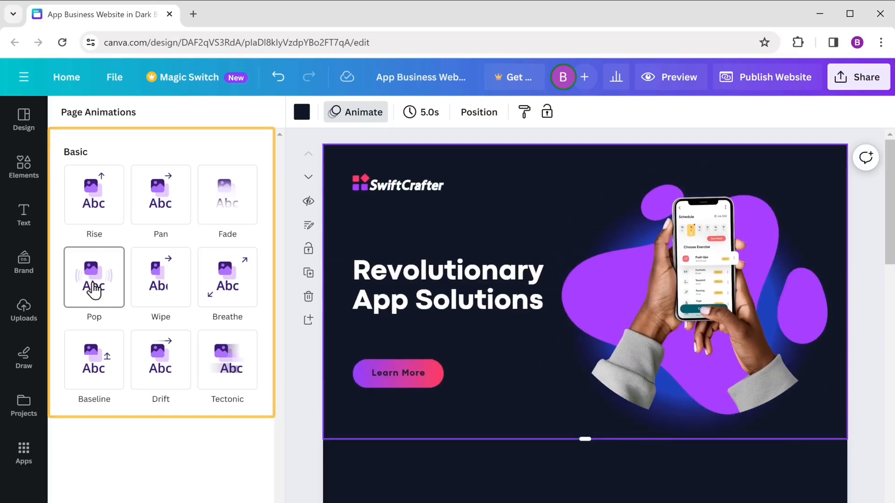
# Step: Apply the Pan page animation to the SwiftCrafter hero page
pyautogui.click(160, 199)
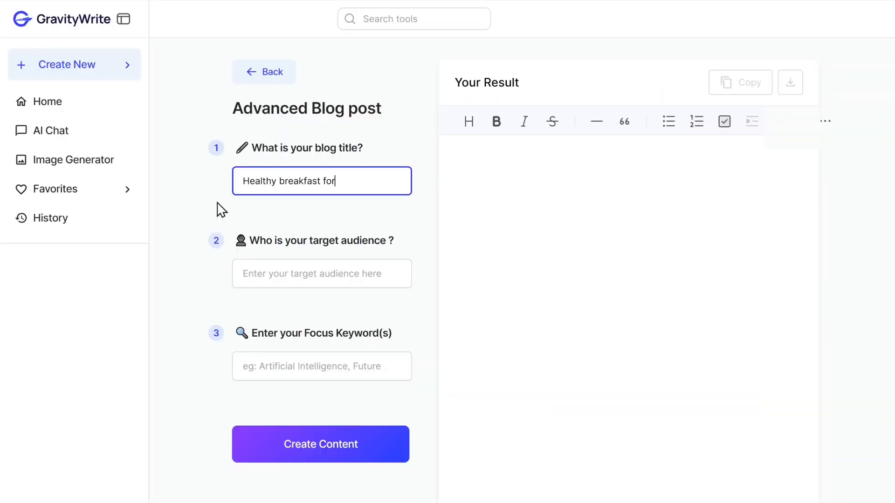
# Step: Generate the breakfast blog post for working professionals and homemakers, keywords Food, Breakfast, Recipes
pyautogui.write('r busy people')
pyautogui.press('Tab')
pyautogui.write('Working professionals, Homemakers')
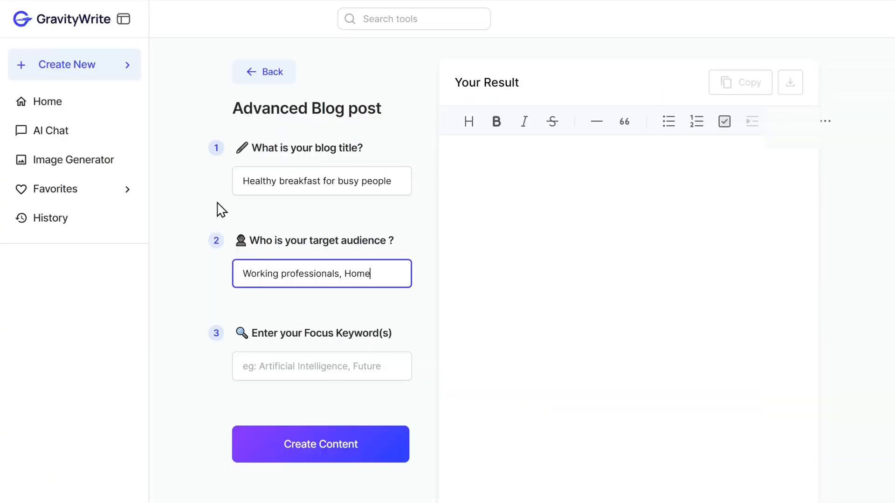
pyautogui.press('Tab')
pyautogui.write('Food, Breakfast, Recipes')
pyautogui.click(319, 447)
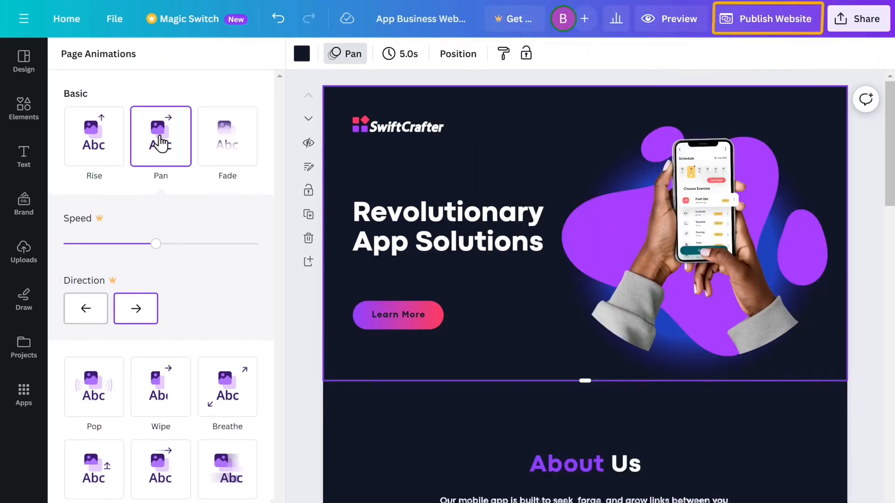
# Step: Start publishing and register the free subdomain swiftcrafter on my.canva.site
pyautogui.click(771, 29)
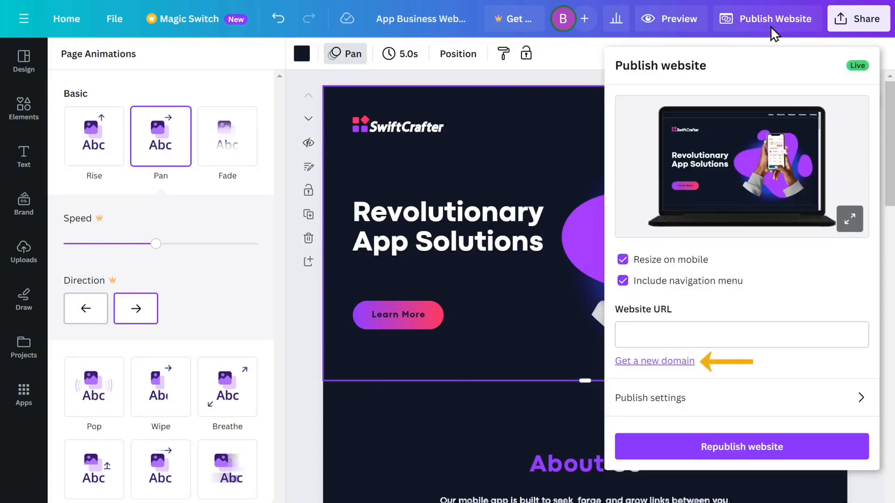
pyautogui.click(652, 366)
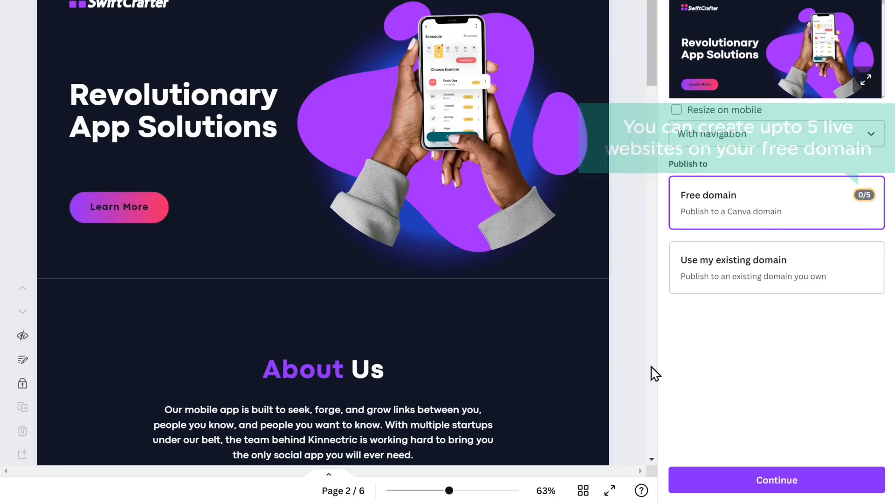
pyautogui.click(774, 480)
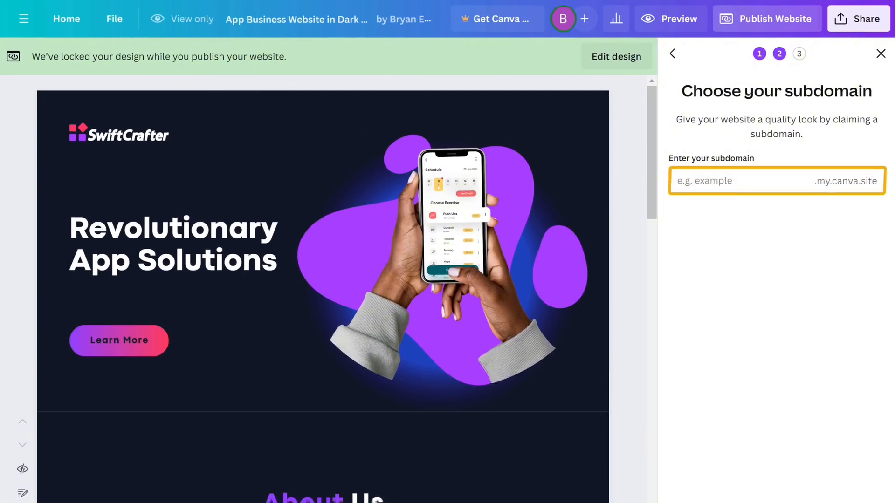
pyautogui.click(676, 181)
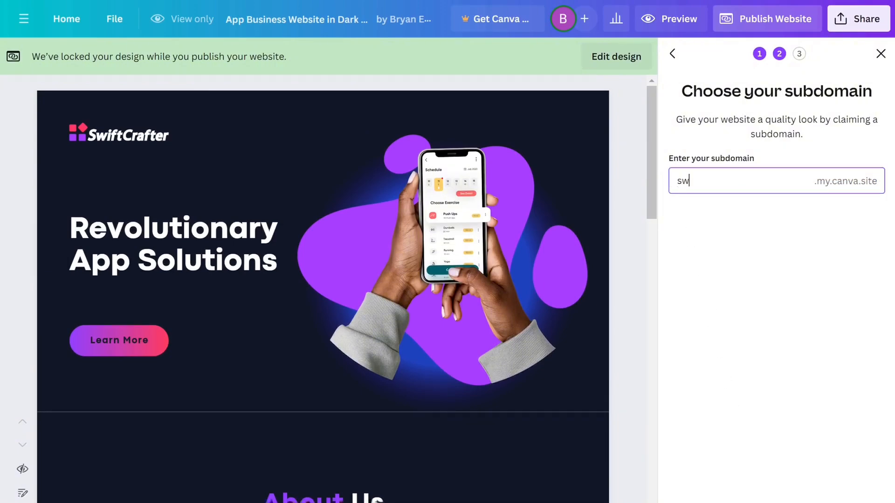
pyautogui.write('swiftcrafter')
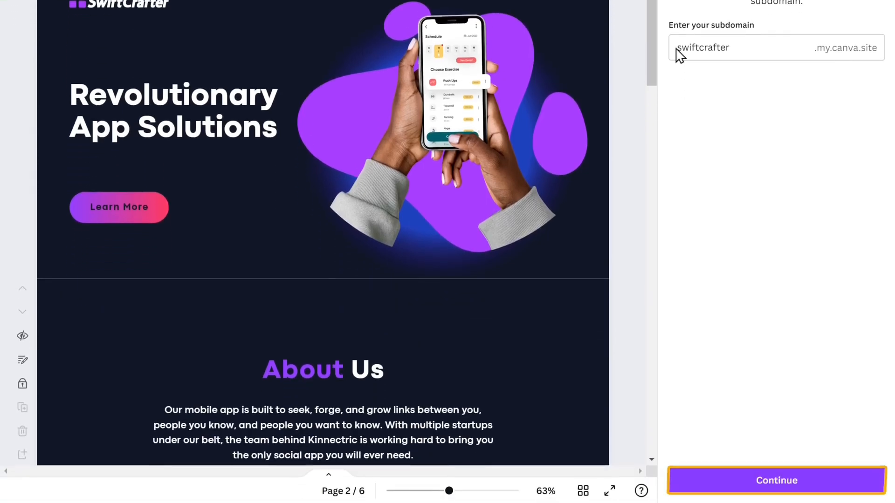
pyautogui.click(775, 485)
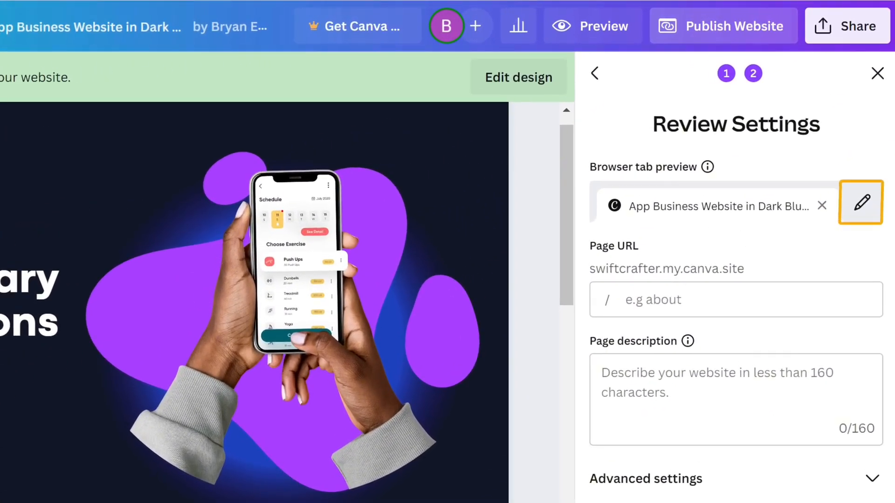
# Step: Change the browser tab title to SwiftCrafter
pyautogui.click(862, 218)
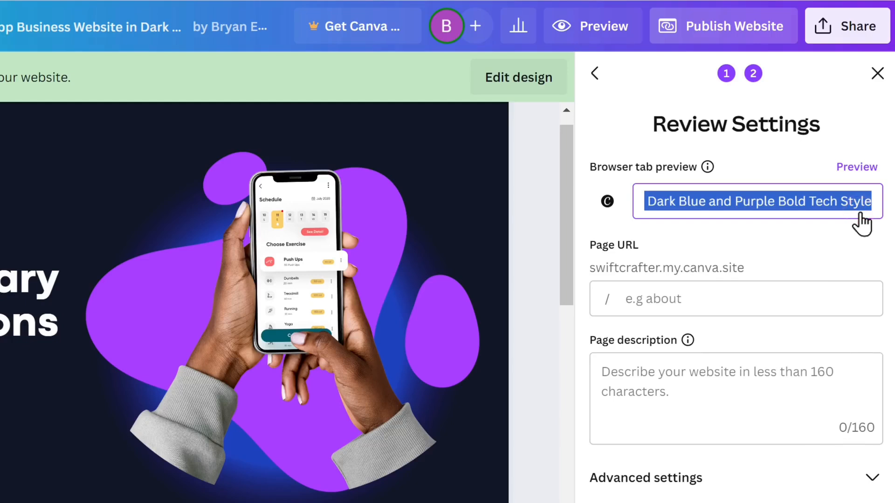
pyautogui.press('BackSpace')
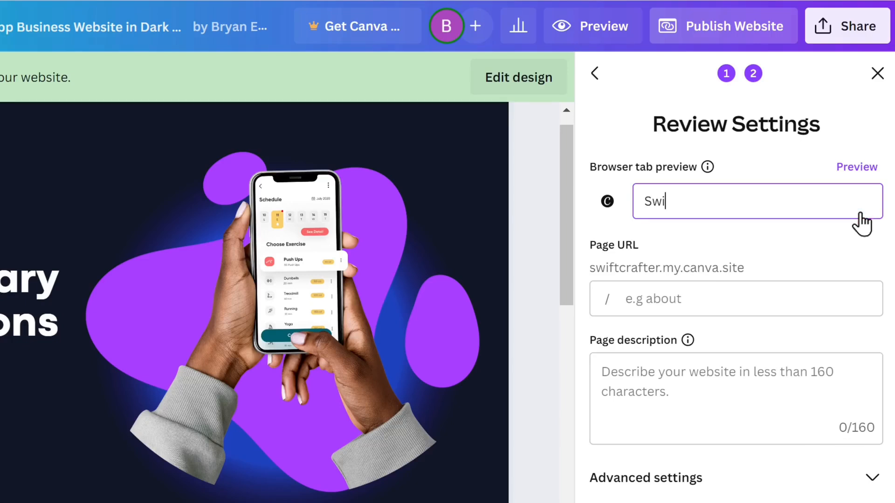
pyautogui.press('Return')
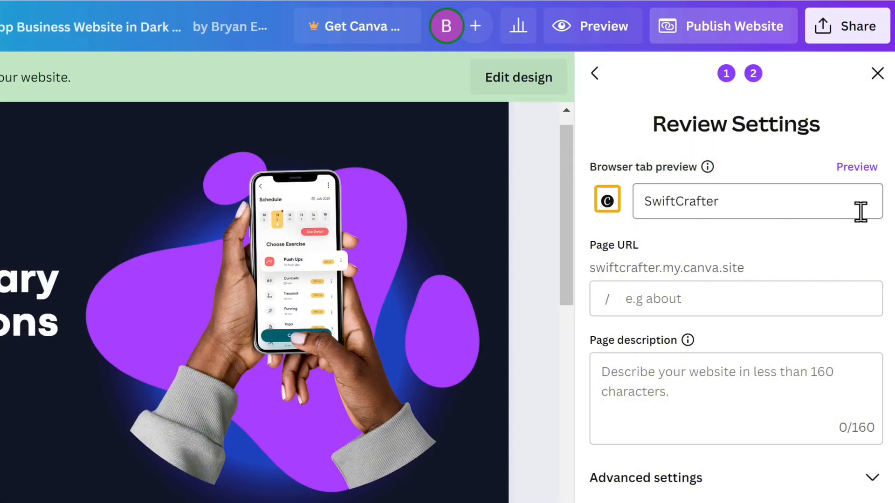
# Step: Upload the favicon image and set it as the tab icon
pyautogui.click(609, 211)
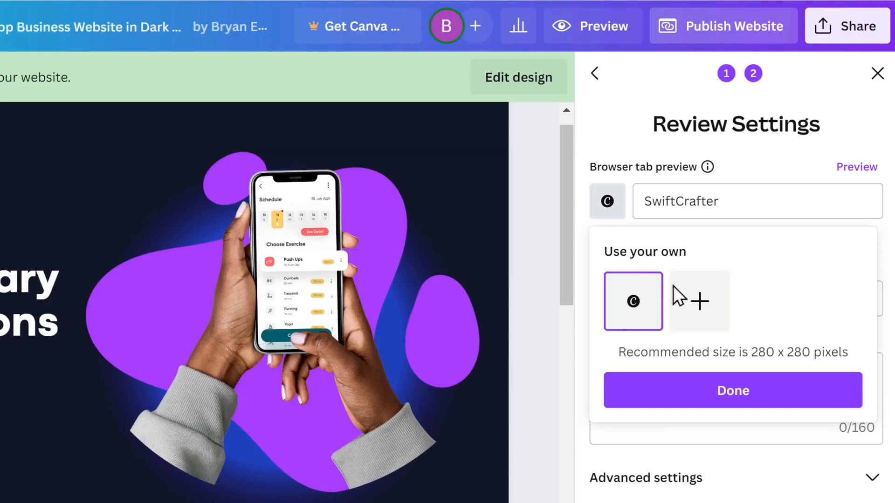
pyautogui.click(699, 316)
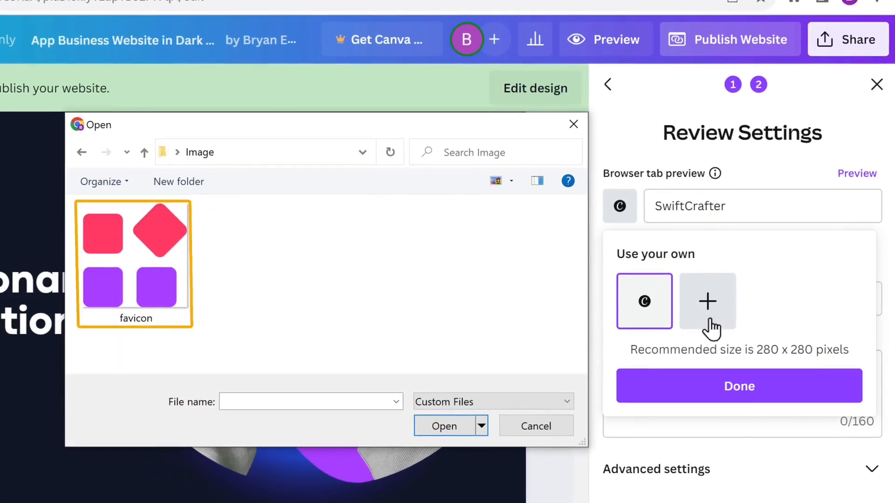
pyautogui.click(130, 259)
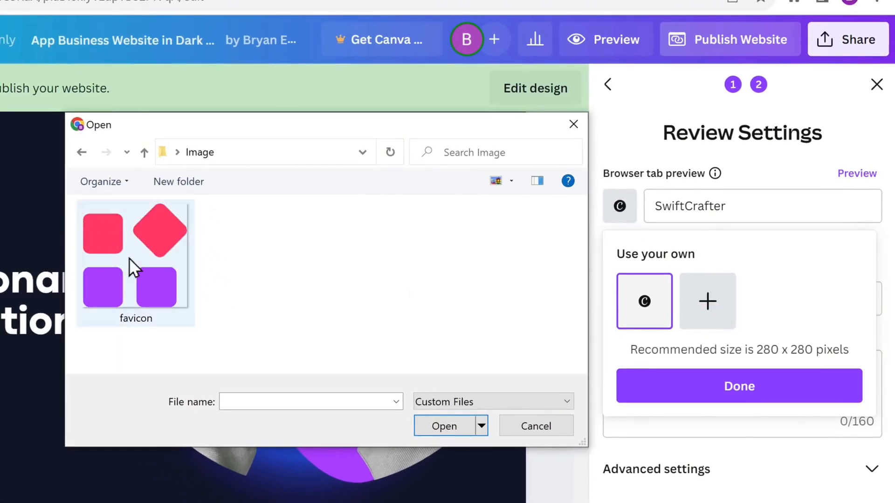
pyautogui.click(443, 426)
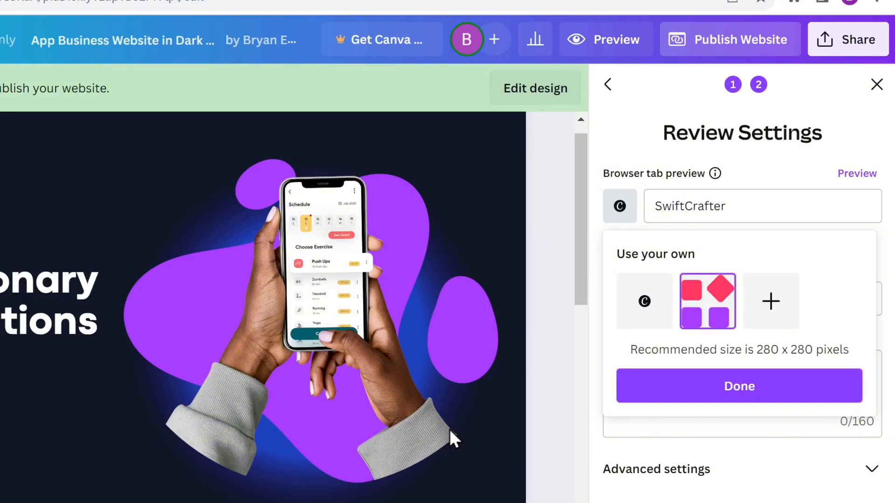
pyautogui.click(741, 405)
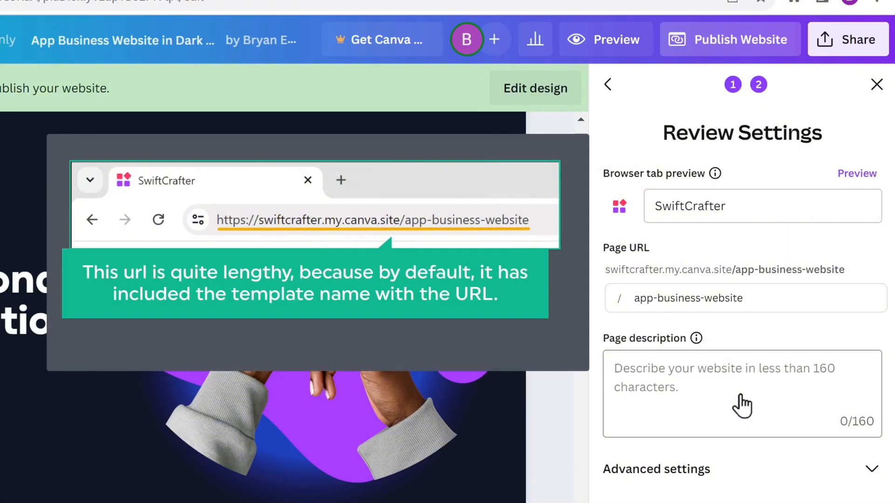
# Step: Change the page URL to /home and describe Swiftcrafter as an innovative app solutions provider
pyautogui.click(745, 299)
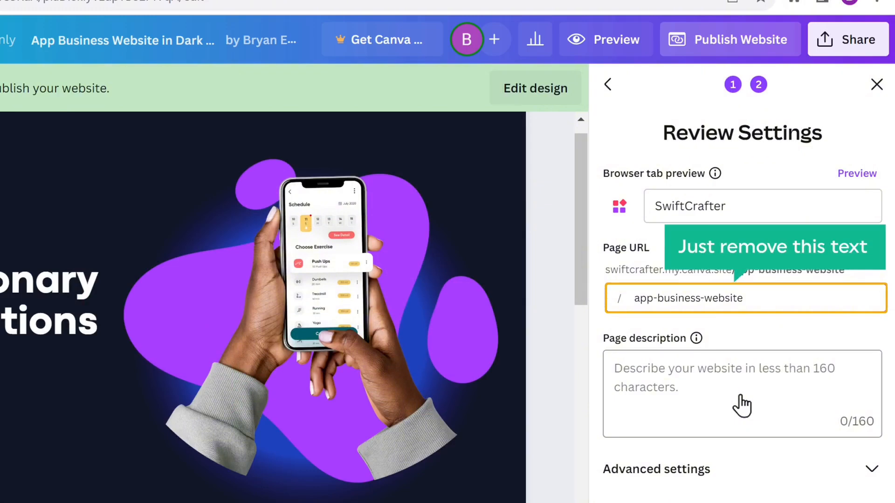
pyautogui.press('BackSpace')
pyautogui.press('BackSpace')
pyautogui.press('BackSpace')
pyautogui.press('BackSpace')
pyautogui.press('BackSpace')
pyautogui.press('BackSpace')
pyautogui.press('BackSpace')
pyautogui.press('BackSpace')
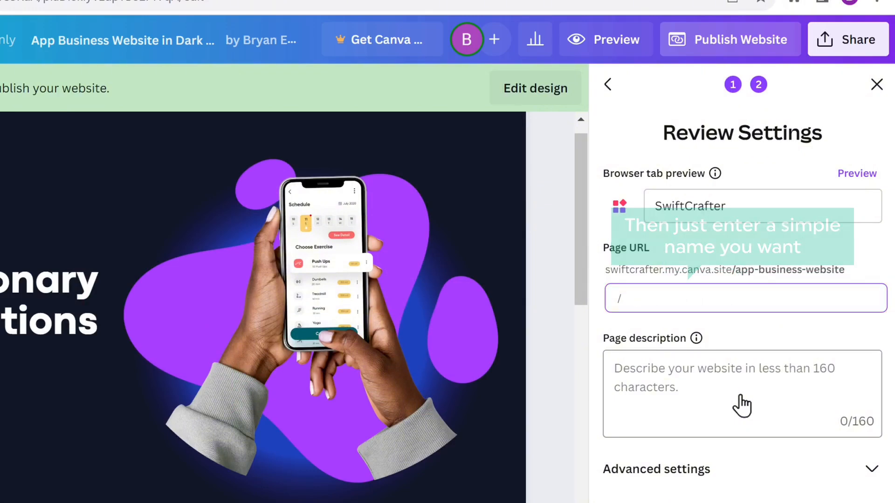
pyautogui.click(741, 406)
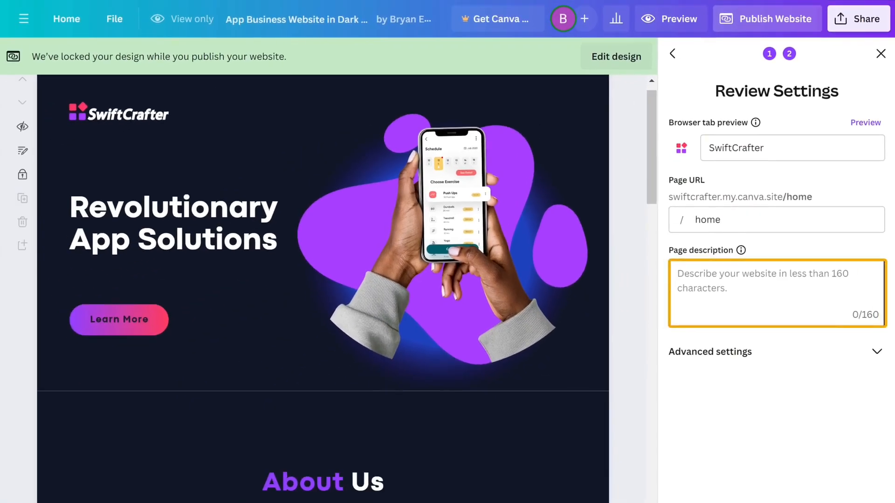
pyautogui.write('Swiftcrafter is an innovative app solutions provider committed to delivering cutting-edge technology tailored to meet modern business needs')
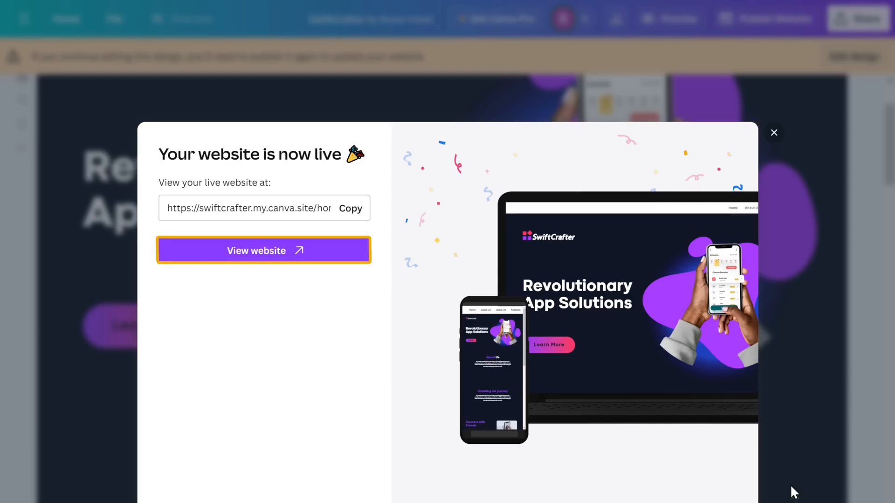
# Step: Open the live SwiftCrafter site, exit full screen, and jump to About Us from the menu
pyautogui.click(253, 259)
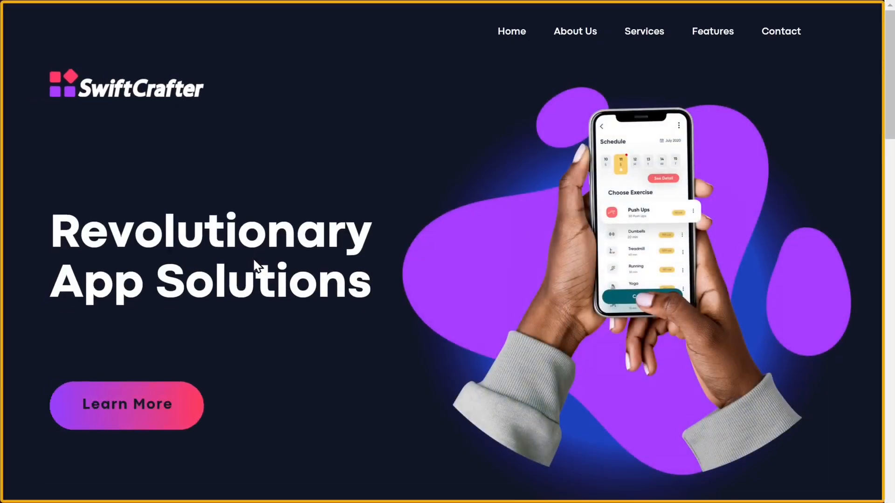
pyautogui.scroll(-20, 252, 257)
pyautogui.scroll(20, 253, 259)
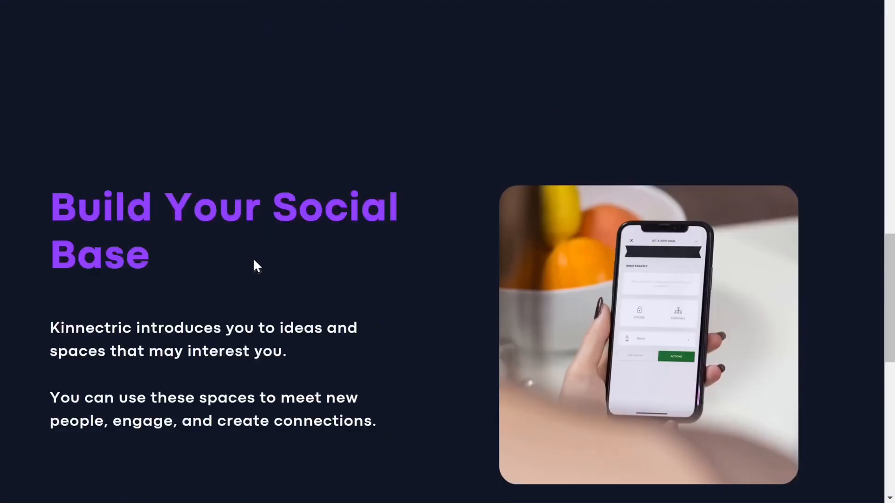
pyautogui.press('F11')
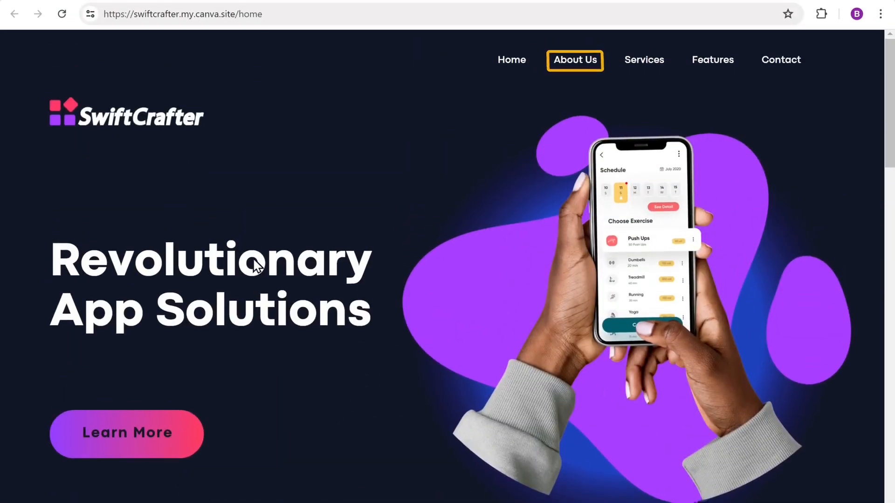
pyautogui.click(575, 66)
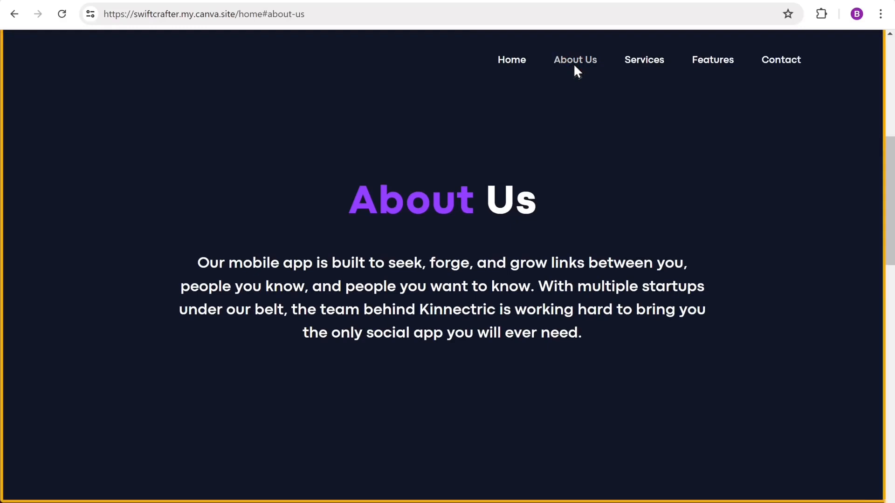